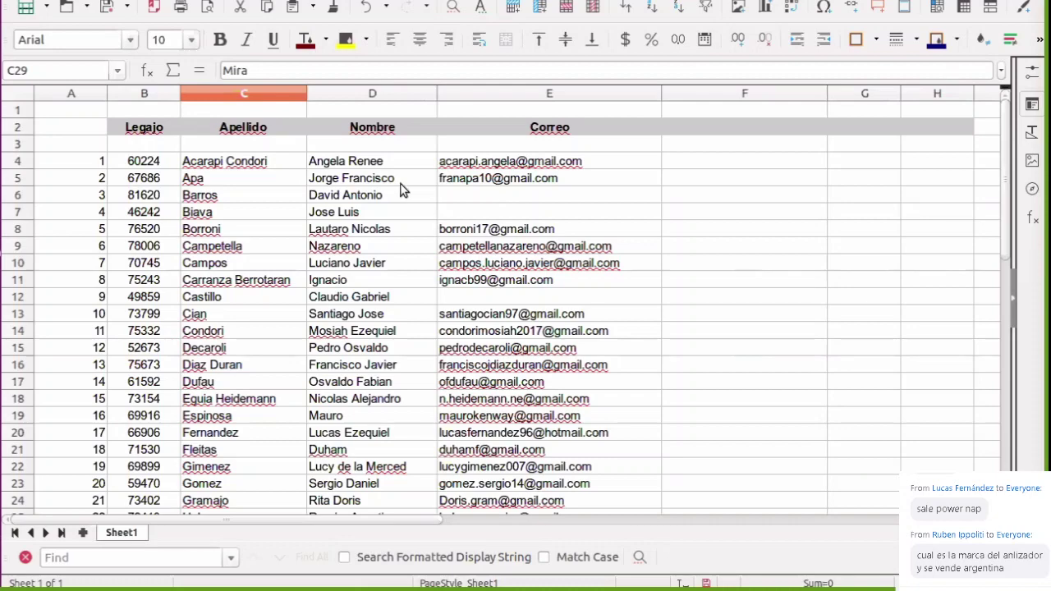
# Switch to the other open spreadsheet window containing the second student list
pyautogui.press('super+w')
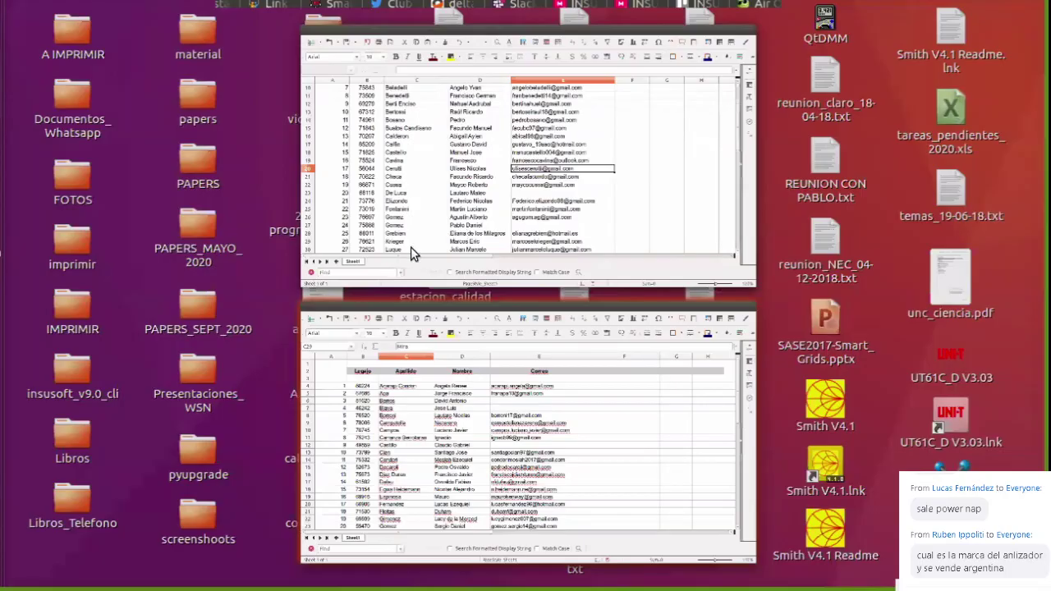
pyautogui.click(410, 247)
pyautogui.click(647, 171)
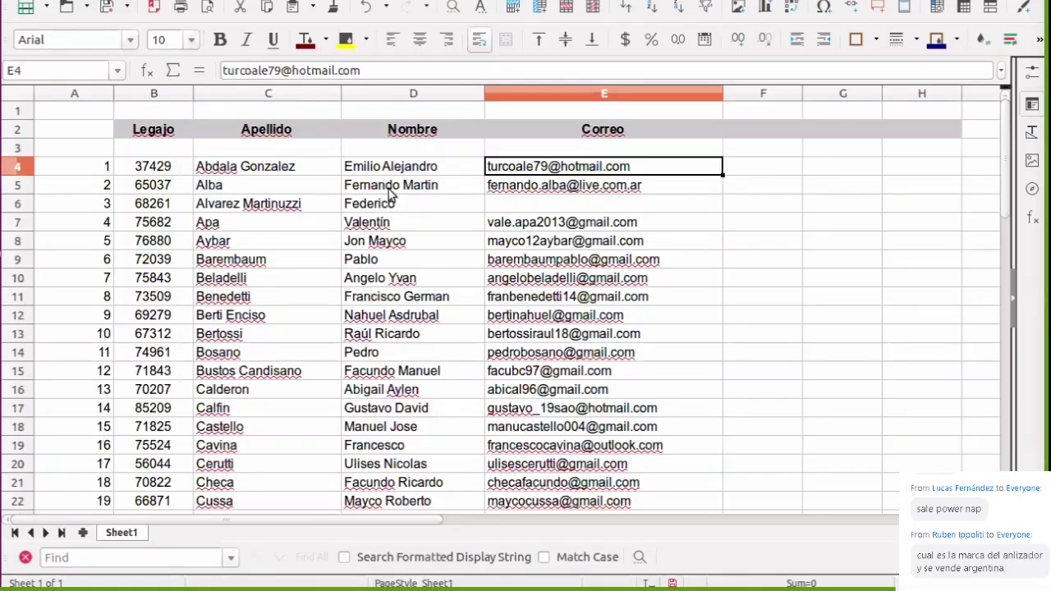
# Review the student list down to its end, checking the rows whose Correo cell is empty
pyautogui.click(491, 207)
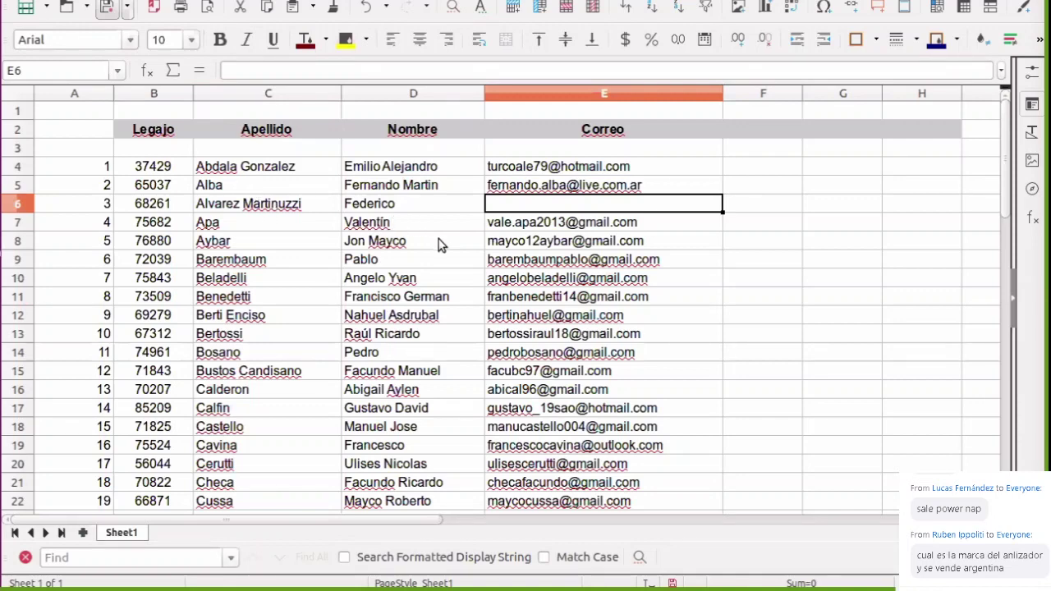
pyautogui.scroll(-2, 542, 440)
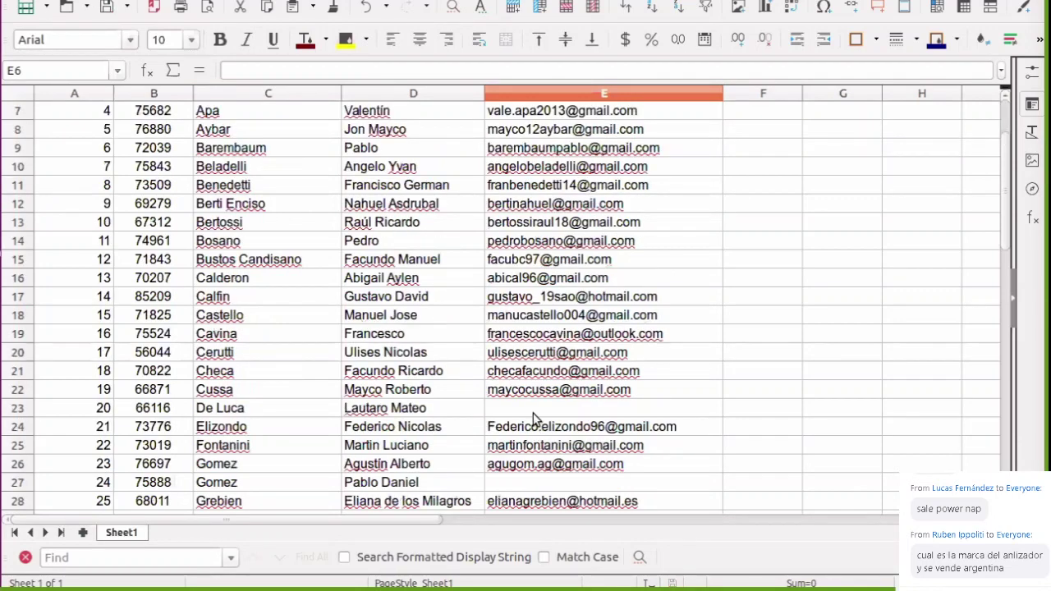
pyautogui.hotkey('ctrl', 'Down')
pyautogui.press('Down')
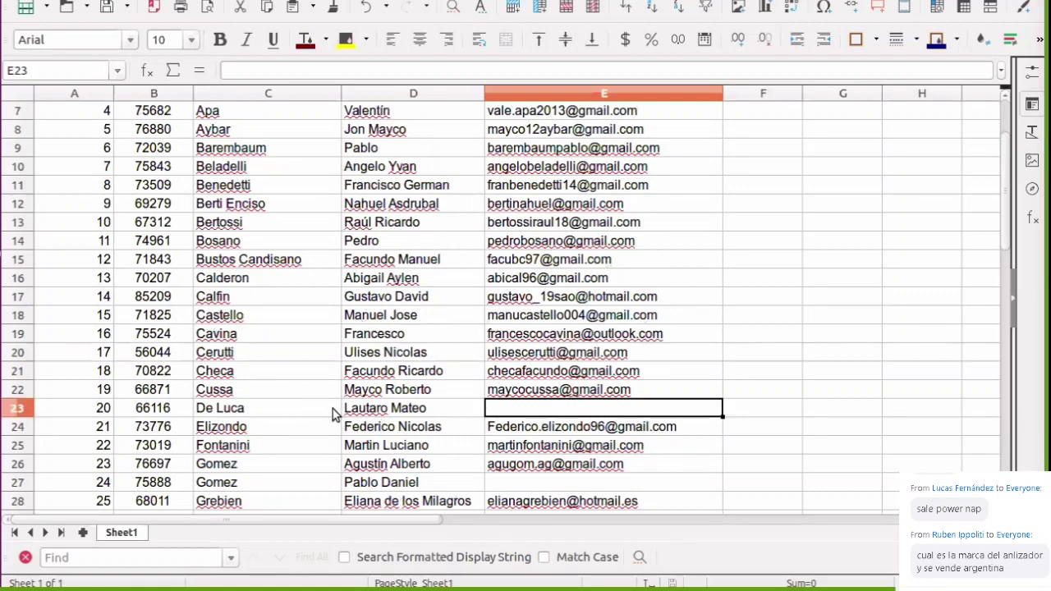
pyautogui.press('Left')
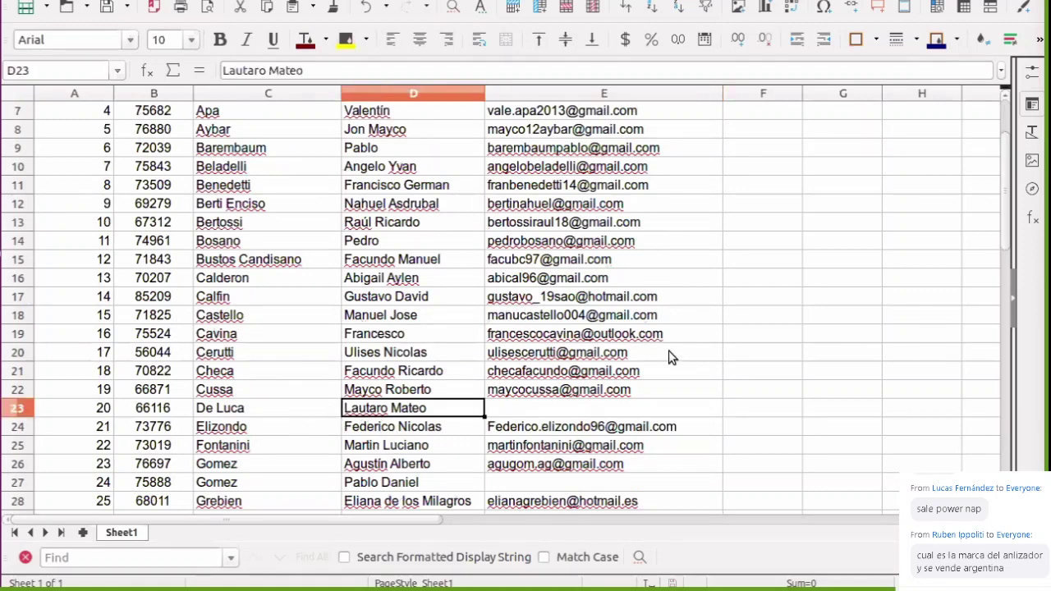
pyautogui.press('Left')
pyautogui.scroll(-2, 669, 353)
pyautogui.click(538, 373)
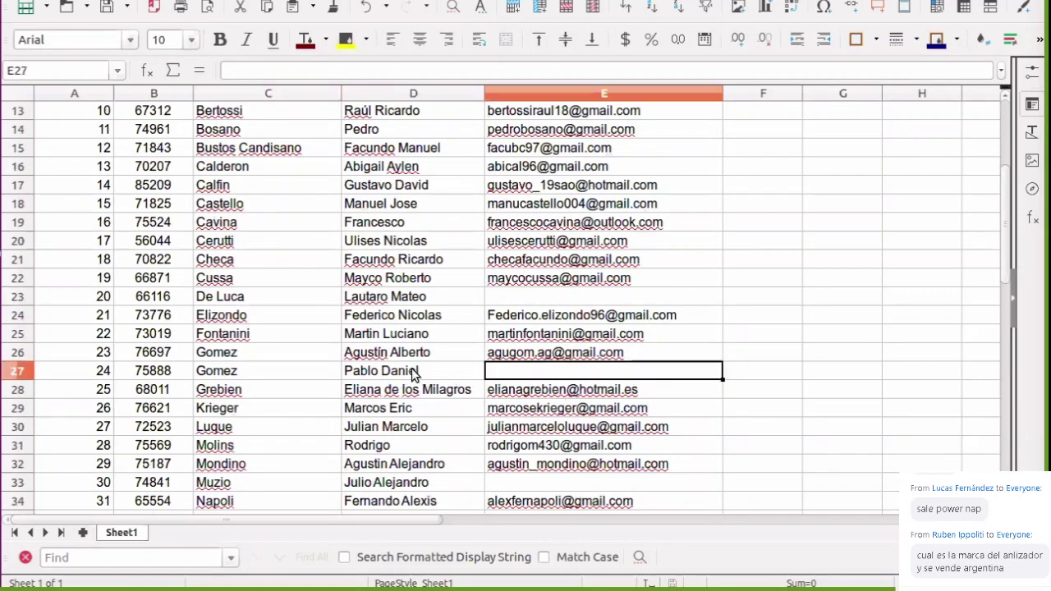
pyautogui.click(417, 371)
pyautogui.scroll(-2, 332, 370)
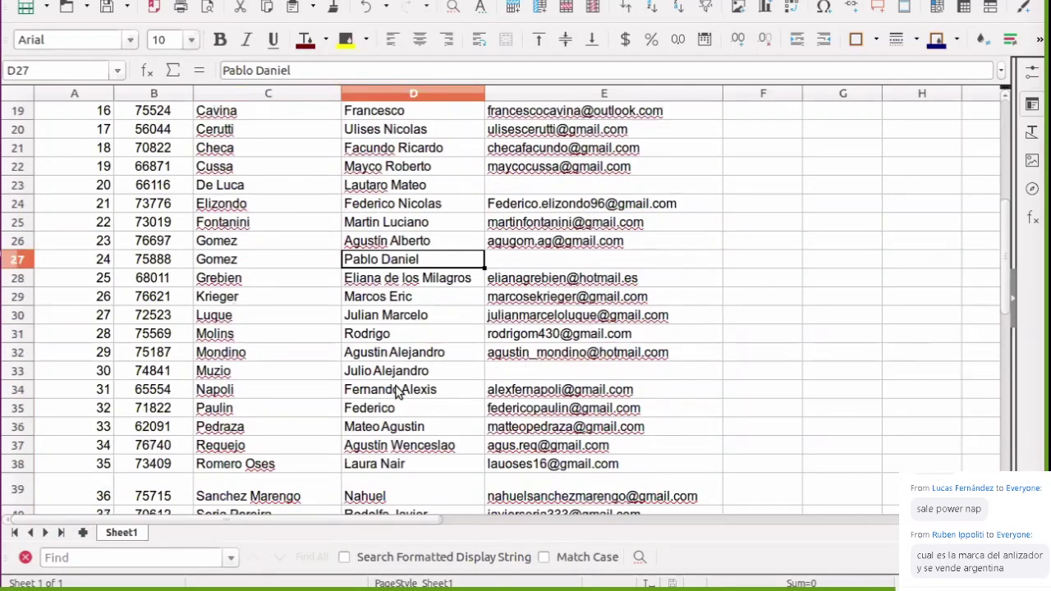
pyautogui.click(368, 374)
pyautogui.click(255, 371)
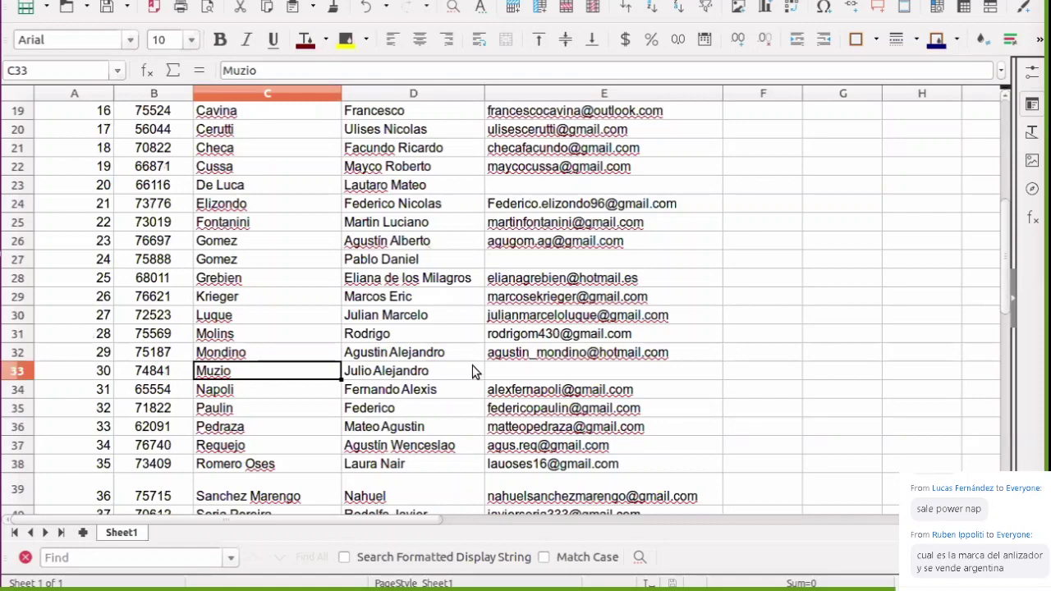
pyautogui.scroll(-2, 460, 373)
pyautogui.scroll(-1, 314, 387)
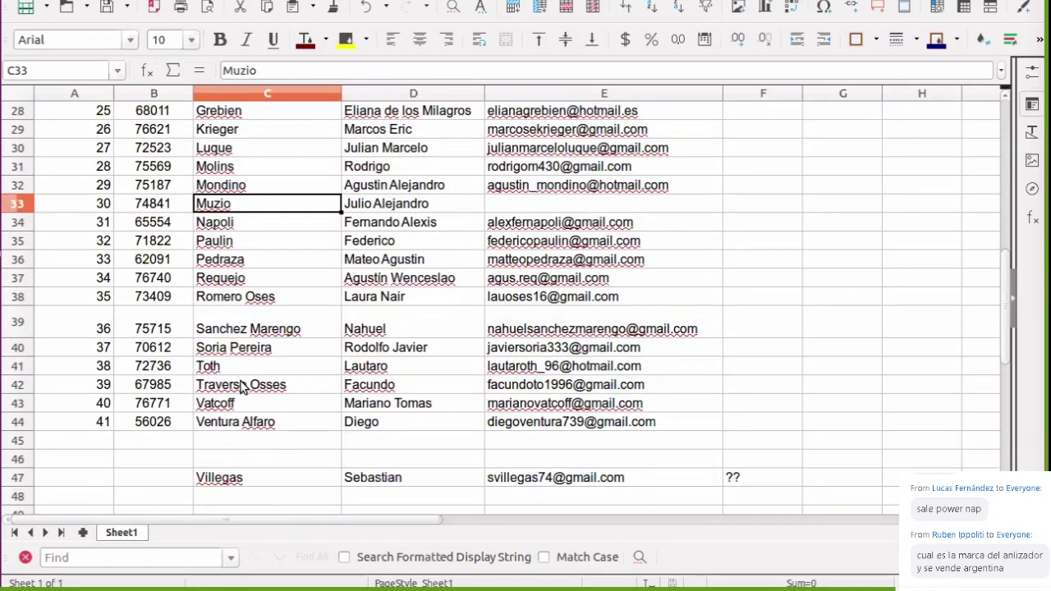
pyautogui.scroll(-1, 509, 427)
pyautogui.scroll(-2, 508, 434)
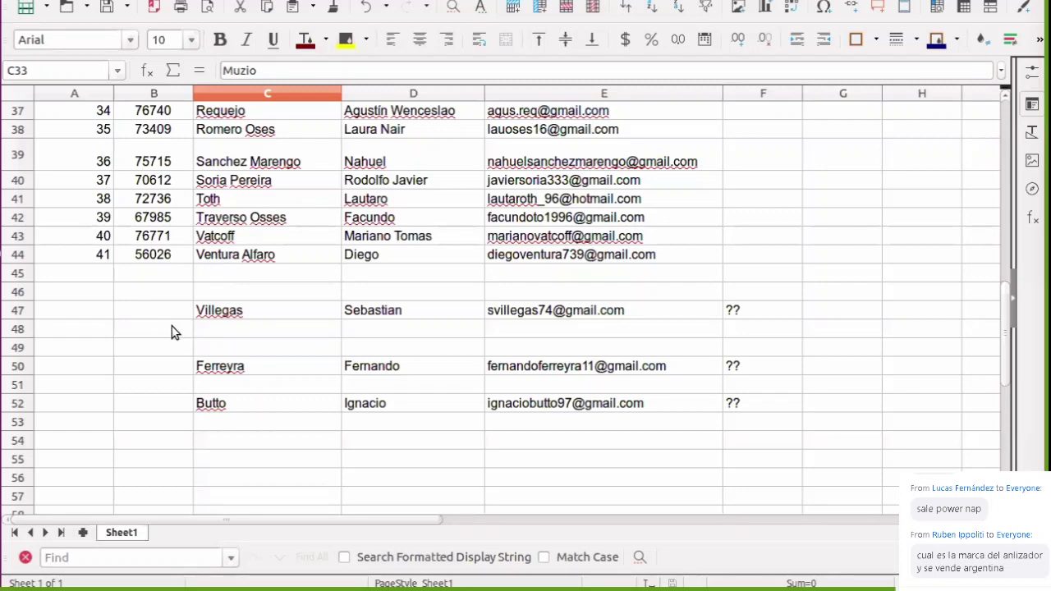
# Move the surname, first name and e-mail from row 47 to row 45, and delete the ?? mark in F47
pyautogui.click(139, 299)
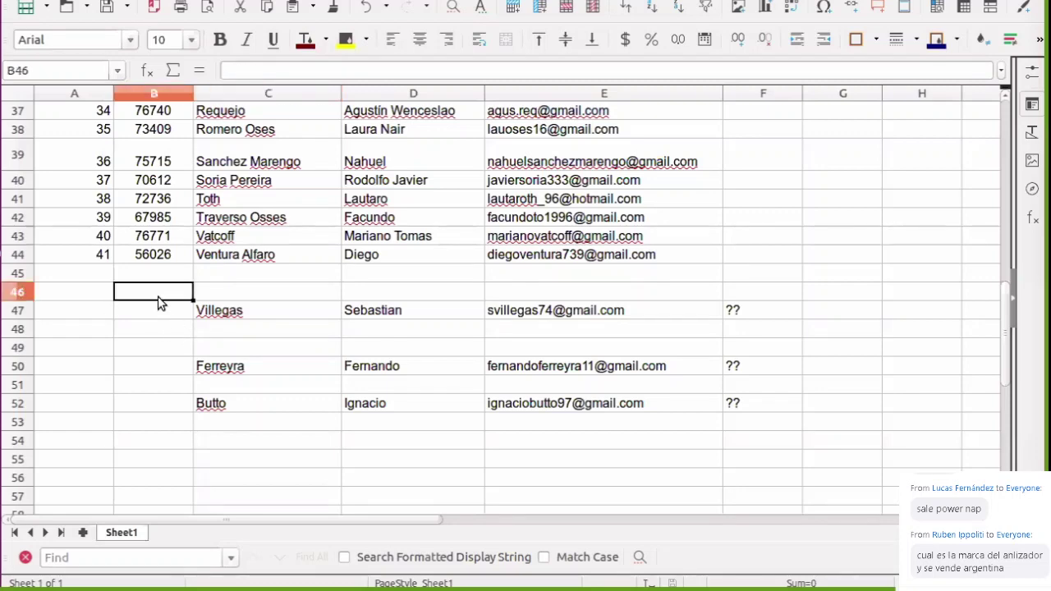
pyautogui.click(234, 311)
pyautogui.hotkey('ctrl', 'x')
pyautogui.click(246, 275)
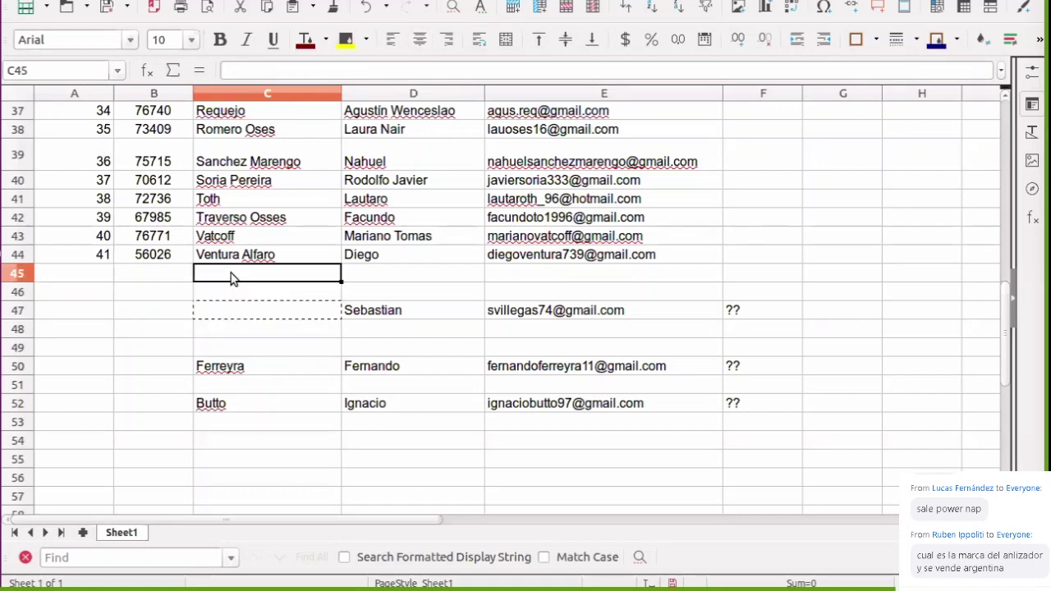
pyautogui.hotkey('ctrl', 'v')
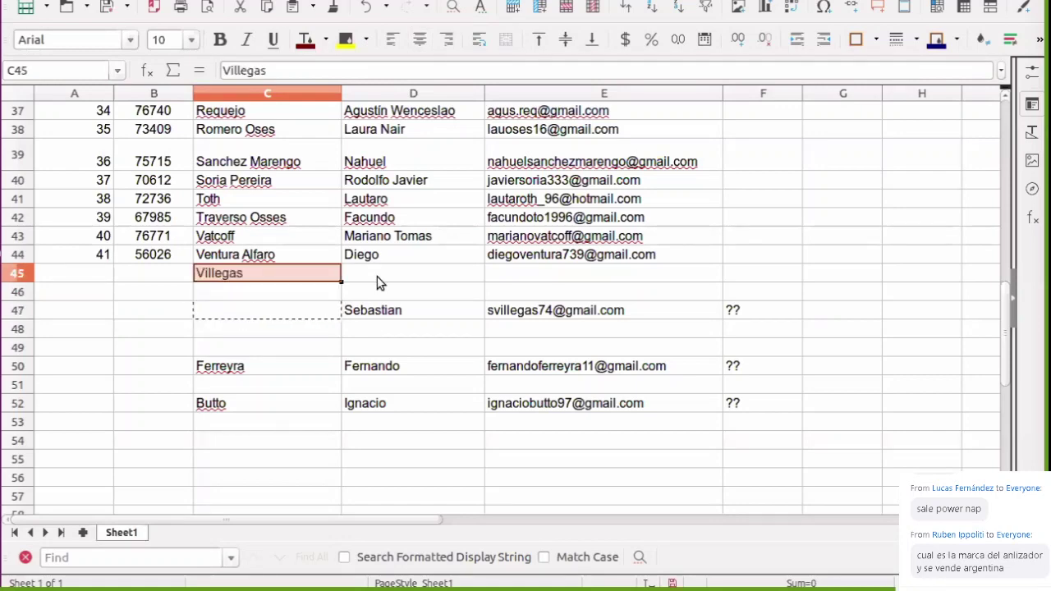
pyautogui.click(376, 313)
pyautogui.hotkey('ctrl', 'x')
pyautogui.click(379, 275)
pyautogui.hotkey('ctrl', 'v')
pyautogui.click(575, 312)
pyautogui.hotkey('ctrl', 'x')
pyautogui.click(557, 273)
pyautogui.hotkey('ctrl', 'v')
pyautogui.click(739, 312)
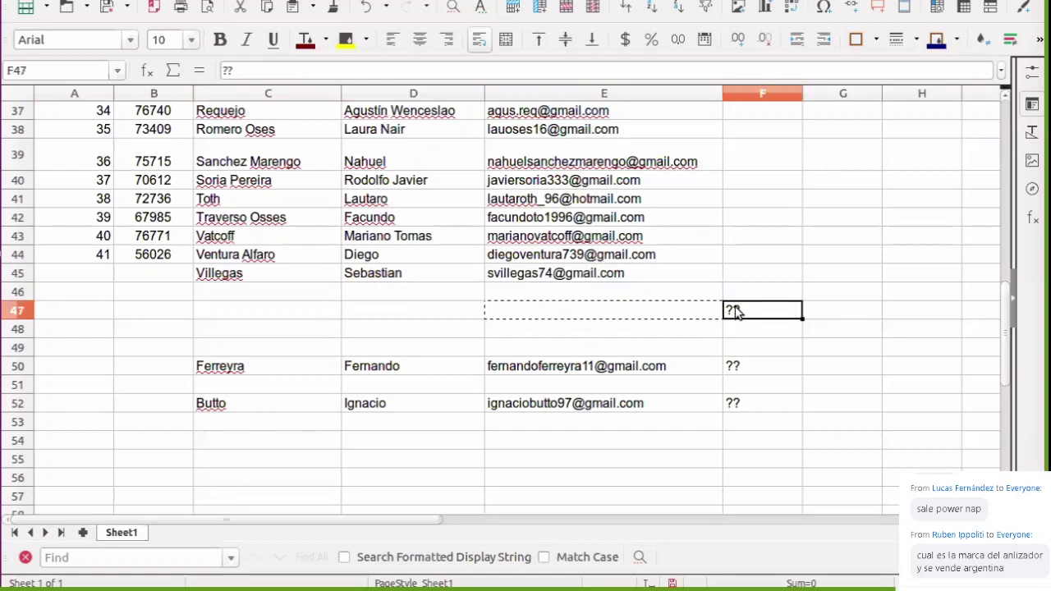
pyautogui.press('Delete')
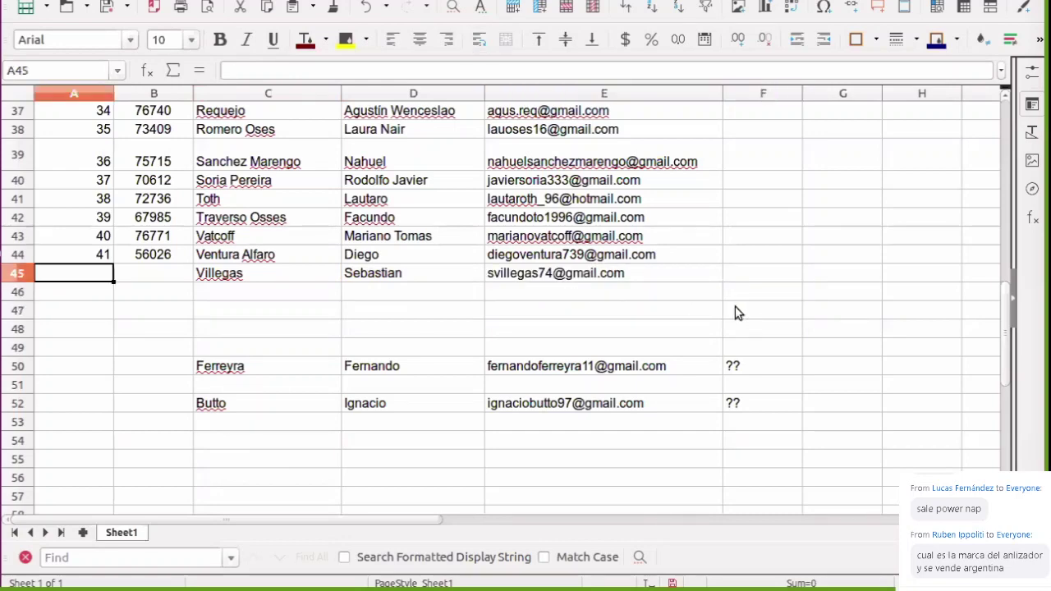
# Number row 45 as 42, enter the student's file number in its Legajo cell, and save the spreadsheet
pyautogui.write('42')
pyautogui.press('Tab')
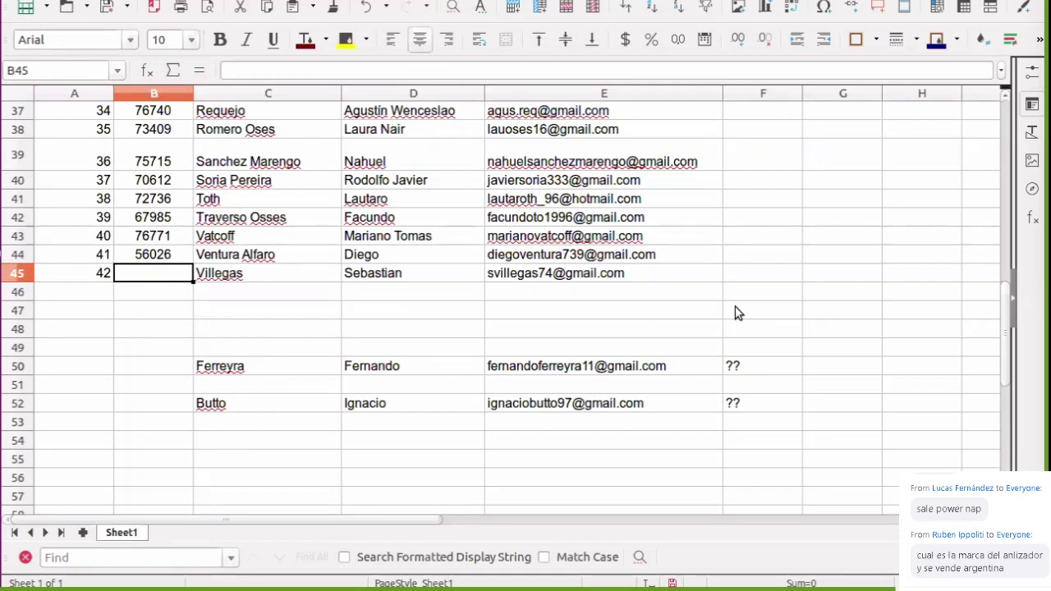
pyautogui.write('73')
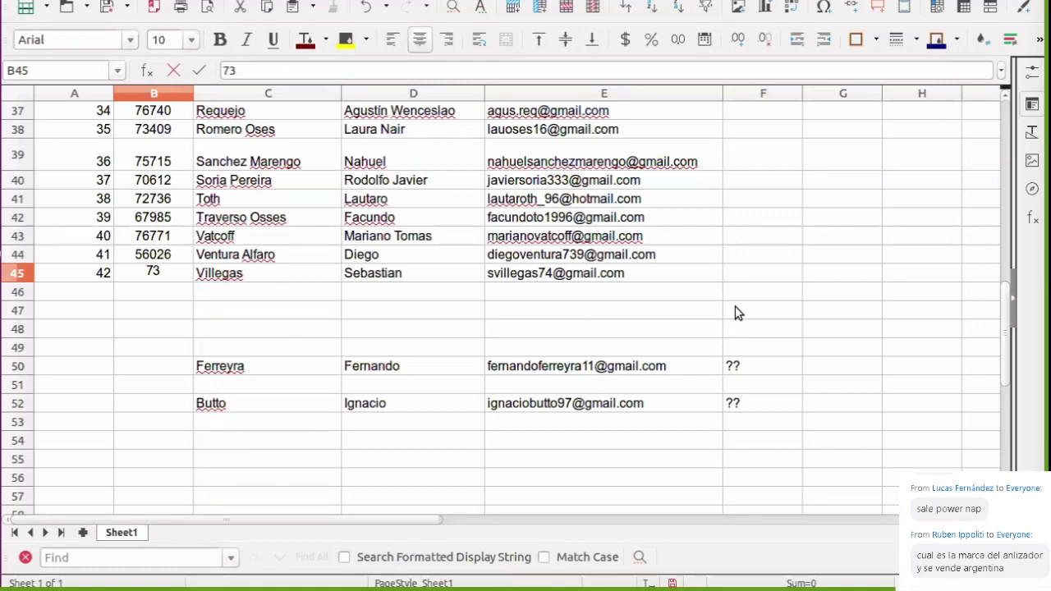
pyautogui.write('643')
pyautogui.click(347, 311)
pyautogui.click(108, 10)
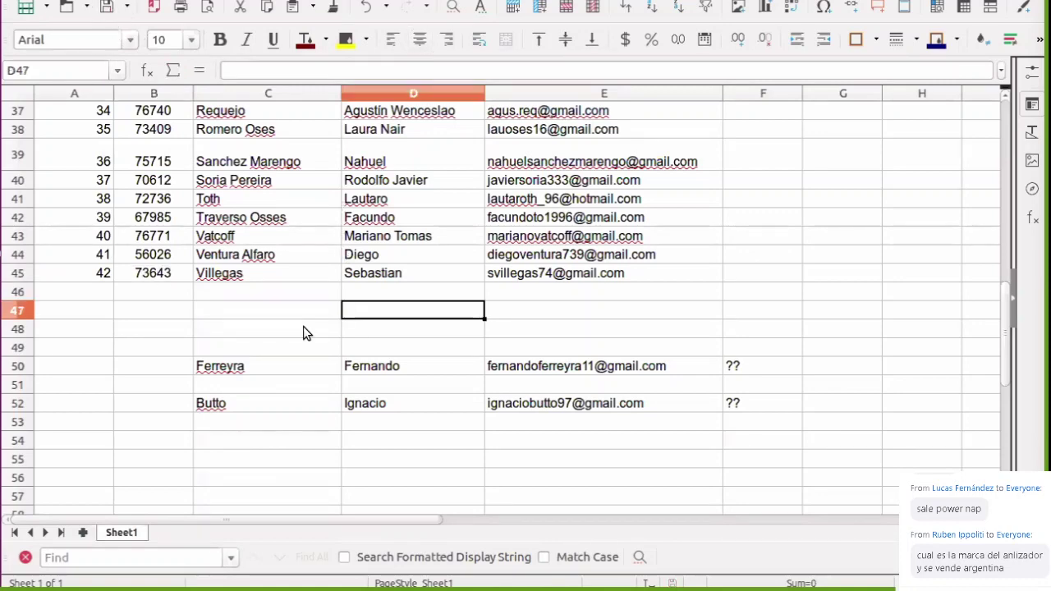
pyautogui.click(318, 372)
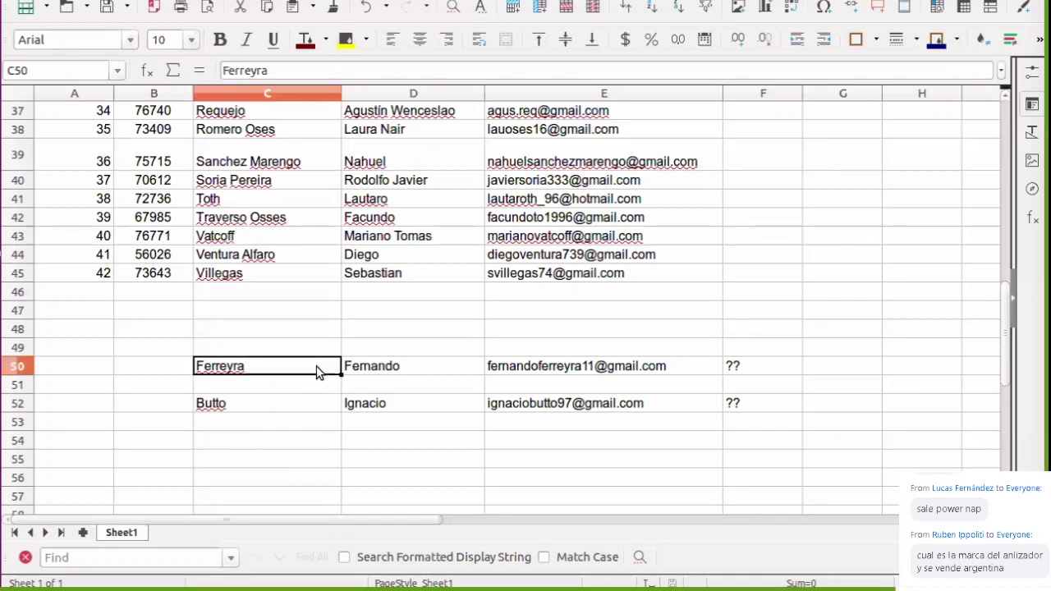
pyautogui.click(368, 373)
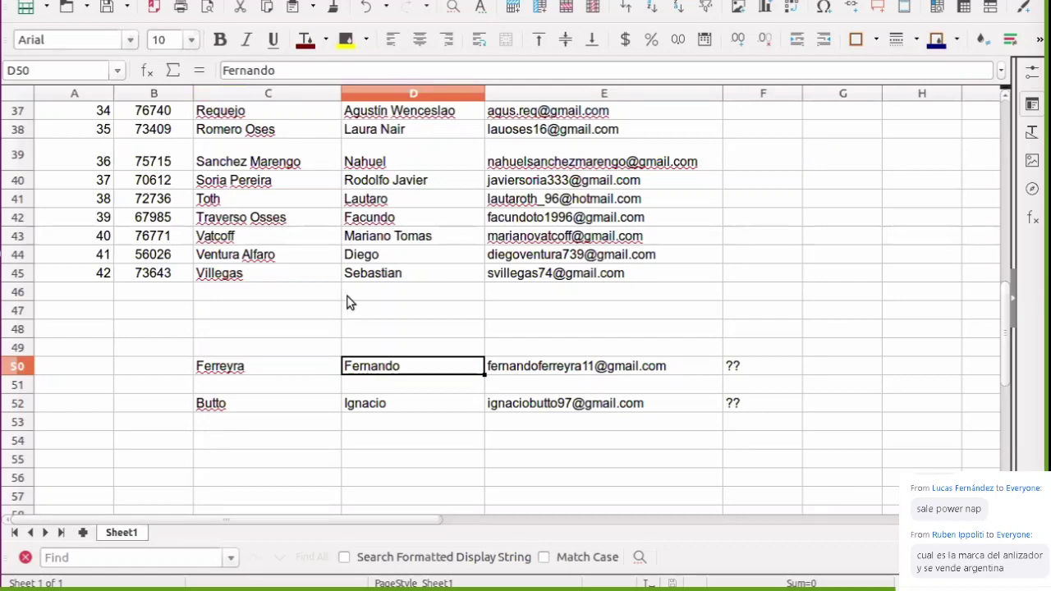
pyautogui.click(294, 408)
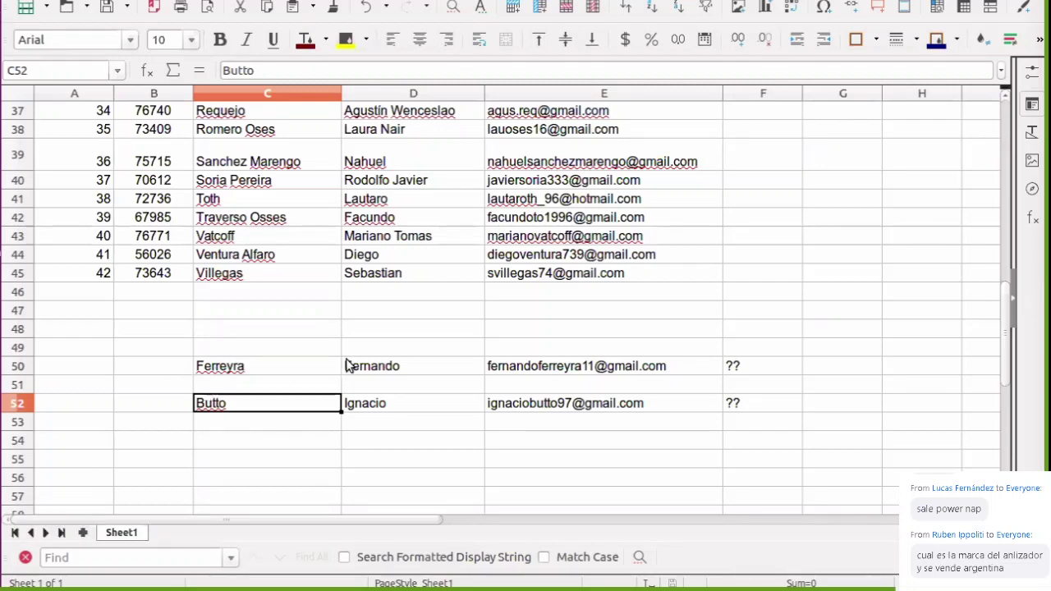
pyautogui.click(402, 370)
pyautogui.click(281, 378)
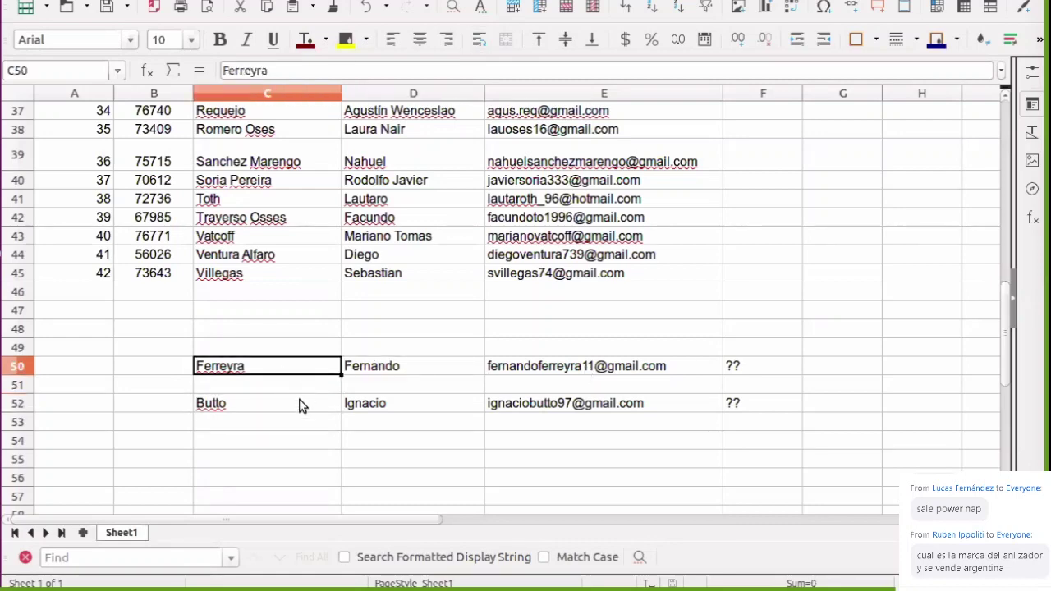
pyautogui.press('Down')
pyautogui.press('Down')
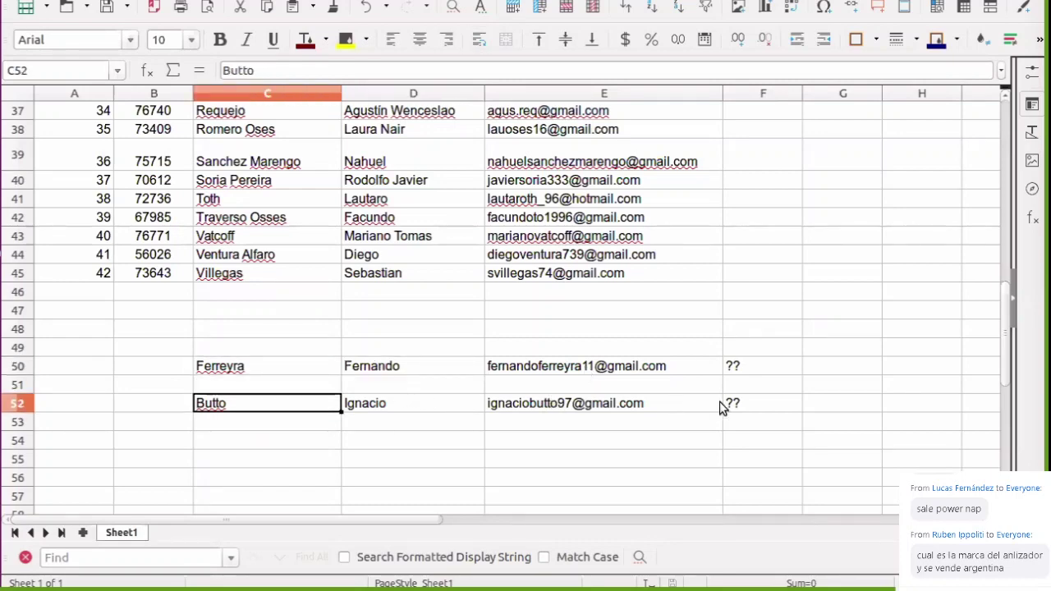
pyautogui.press('Right')
pyautogui.press('Right')
pyautogui.press('Right')
pyautogui.write('UN')
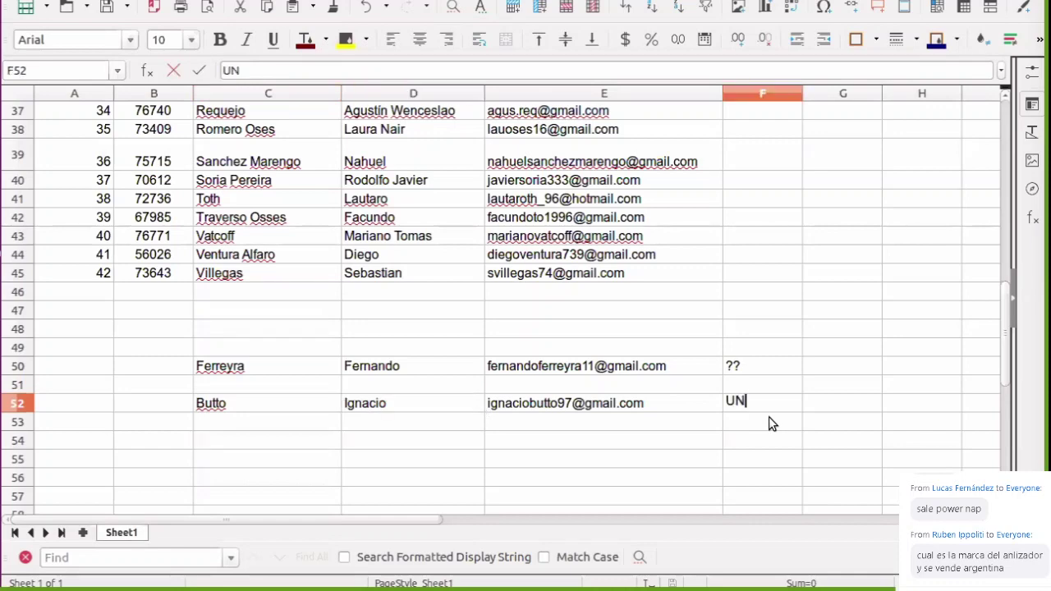
pyautogui.press('BackSpace')
pyautogui.press('BackSpace')
# Enter the student's file number, centred, in the Legajo cell B52
pyautogui.press('Left')
pyautogui.press('Left')
pyautogui.press('Left')
pyautogui.press('Left')
pyautogui.hotkey('ctrl', 'e')
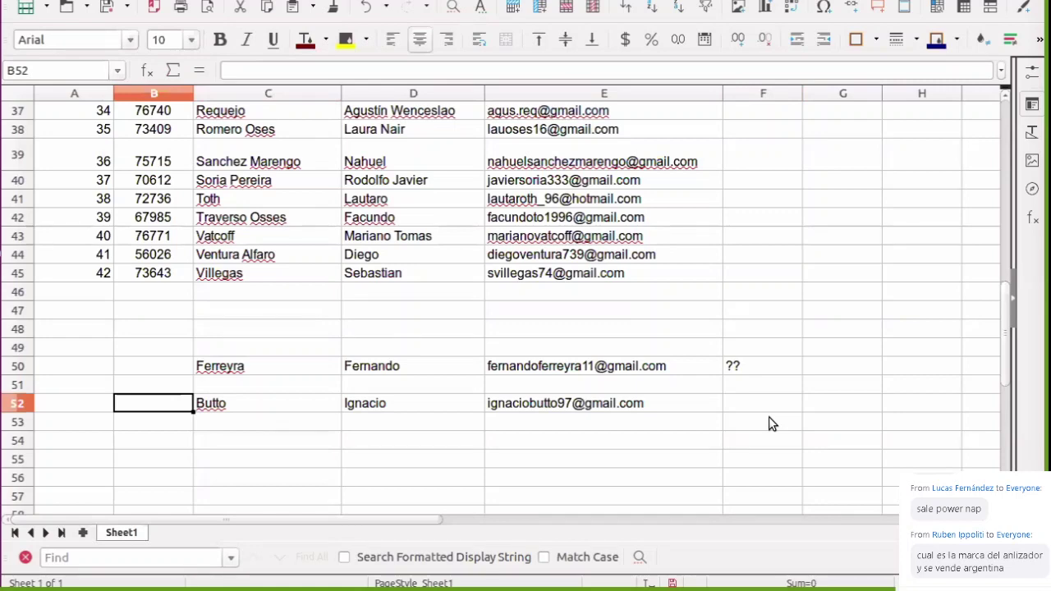
pyautogui.write('94103')
# Enter UTN-FRSF in F52 as the note for the student in row 52
pyautogui.click(769, 416)
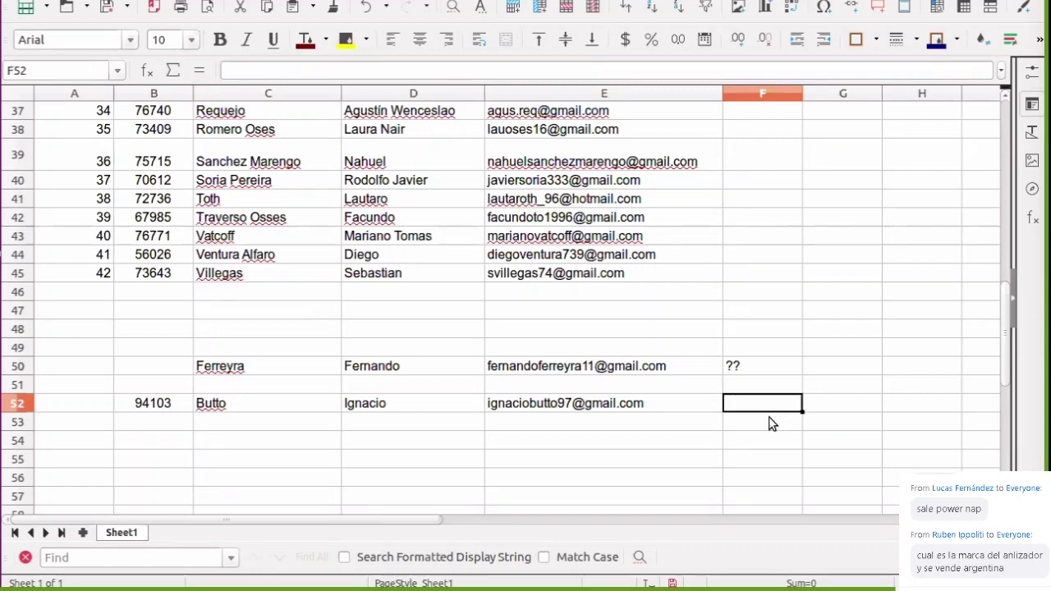
pyautogui.write('UTN-FRS')
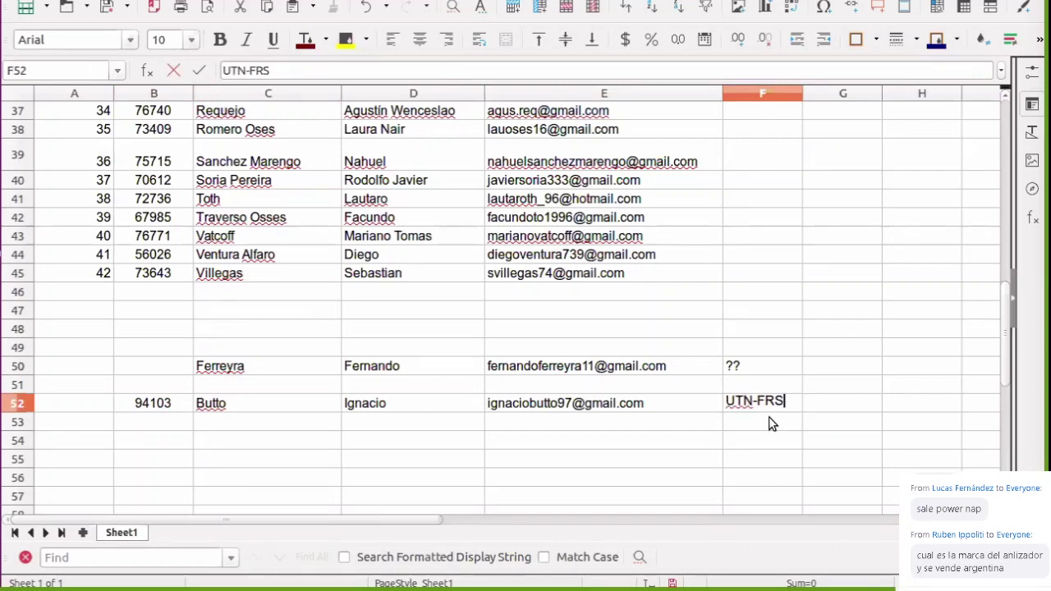
pyautogui.write('F')
pyautogui.click(197, 443)
pyautogui.click(414, 364)
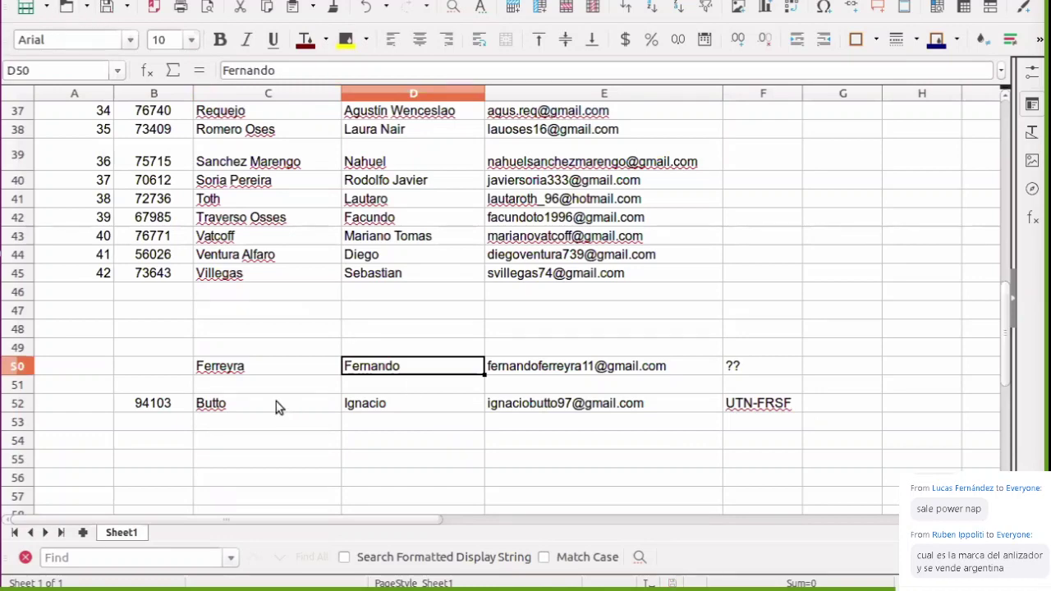
pyautogui.scroll(1, 276, 403)
pyautogui.scroll(-1, 311, 402)
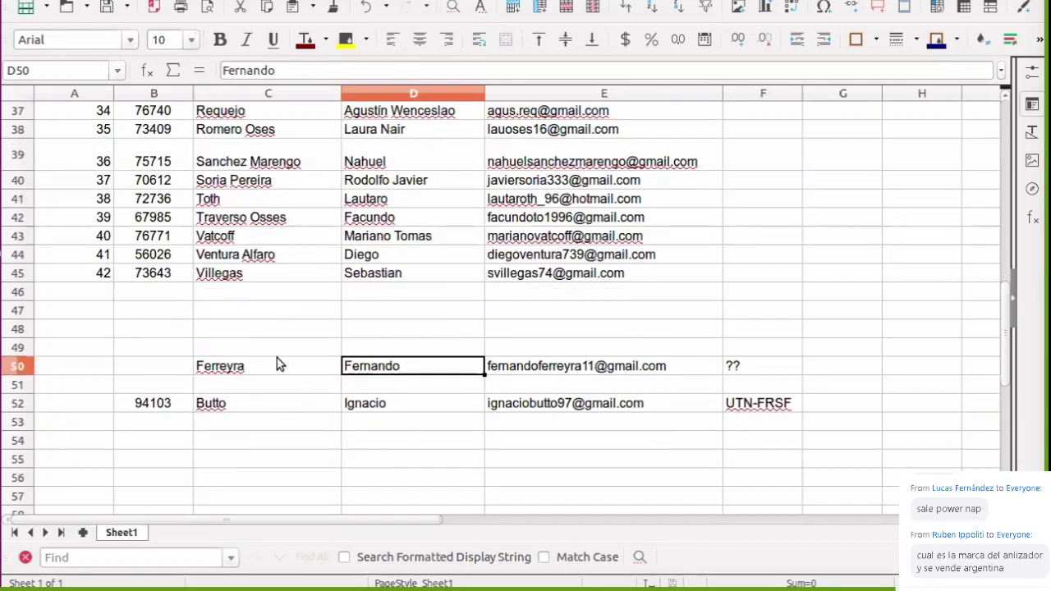
pyautogui.click(156, 369)
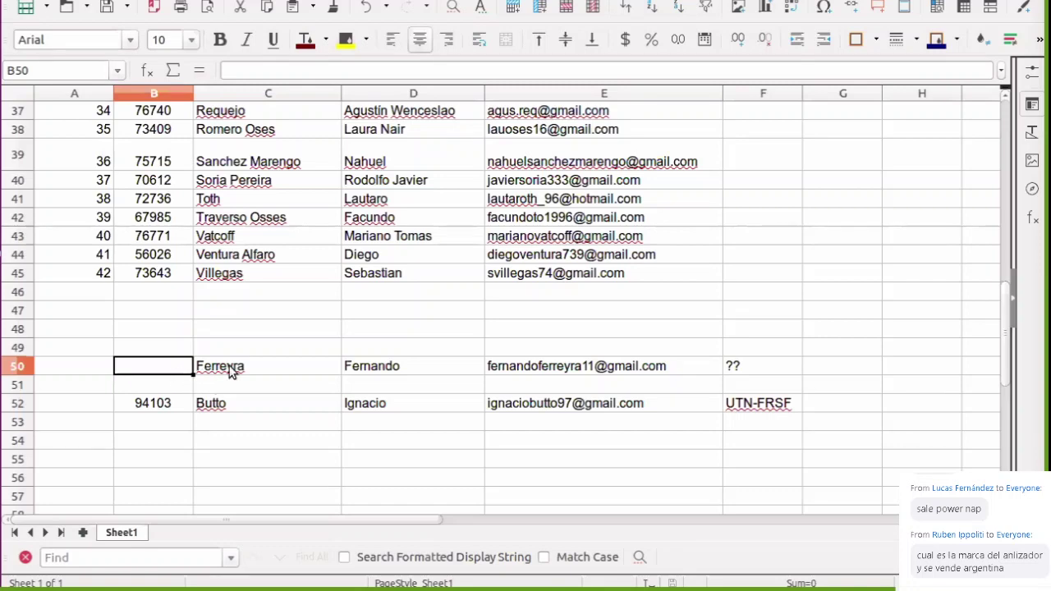
pyautogui.click(107, 367)
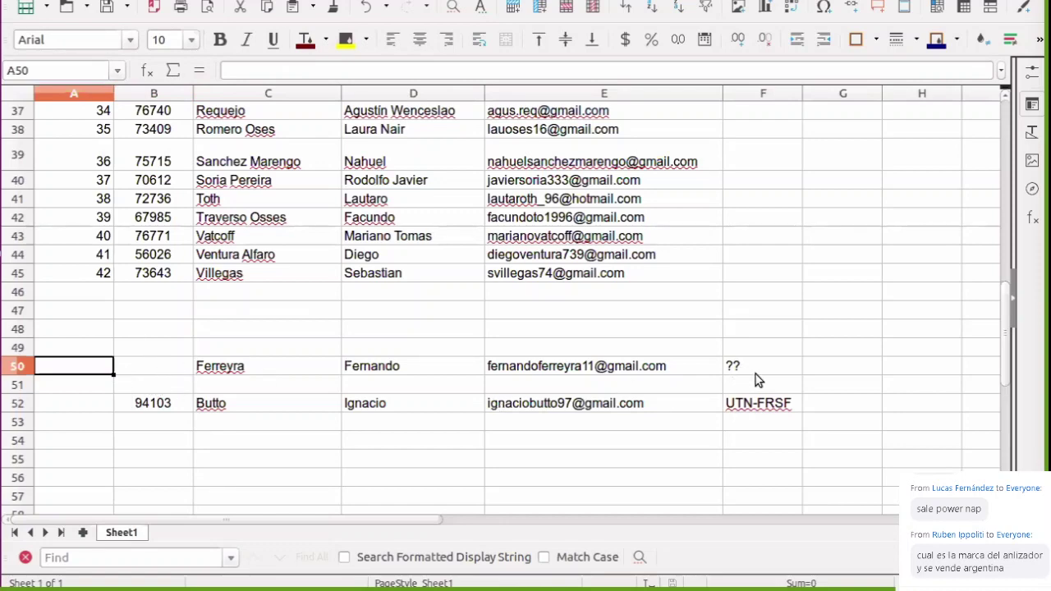
# Replace the ?? mark in F50 with 5R1 and select the row's empty Legajo cell
pyautogui.click(728, 373)
pyautogui.write('5R1')
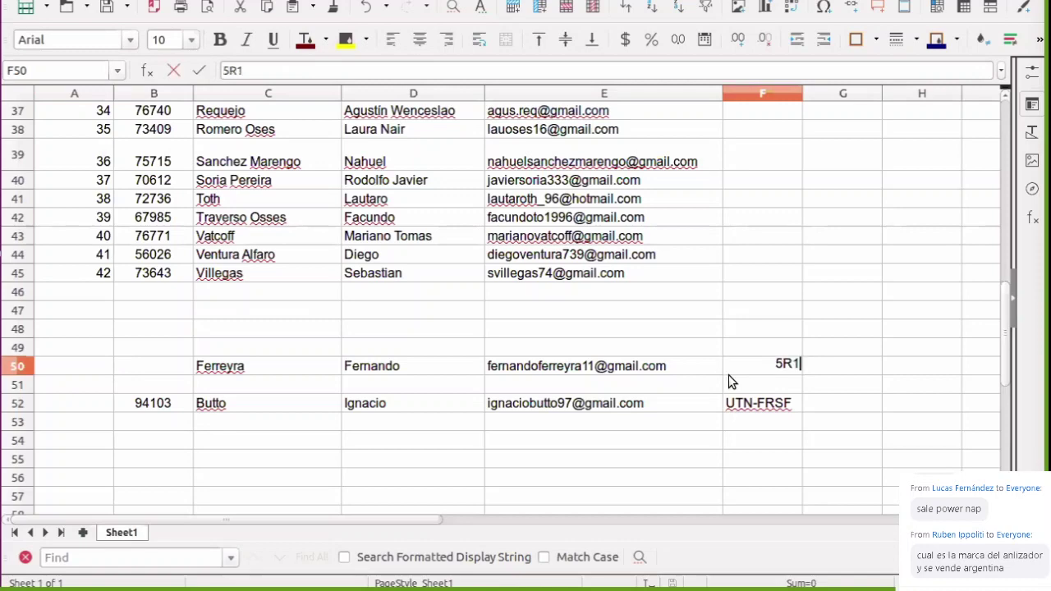
pyautogui.press('Left')
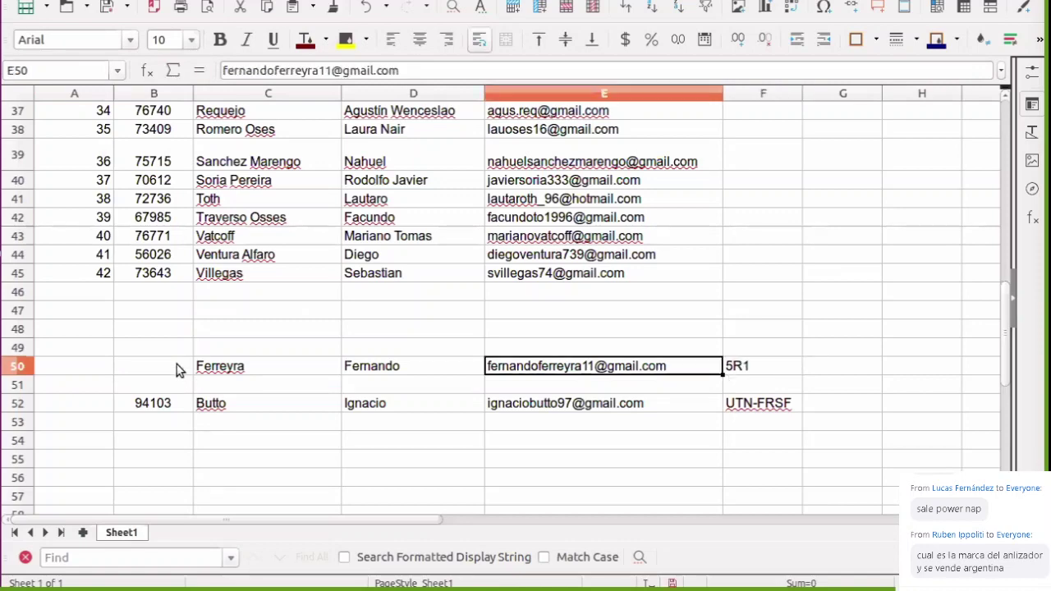
pyautogui.click(179, 370)
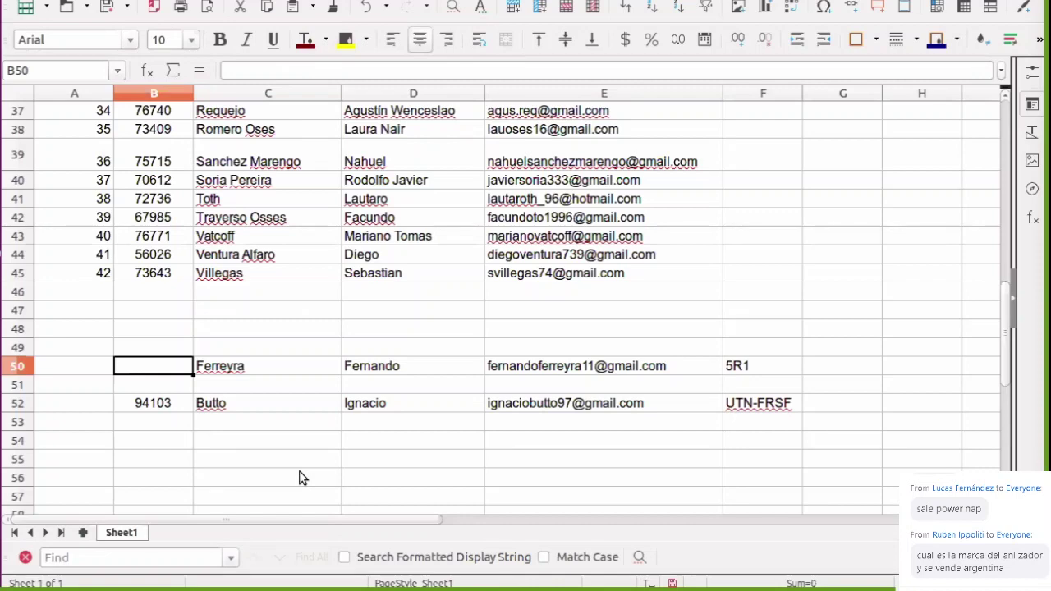
# Enter the student's file number in the Legajo cell B50
pyautogui.write('77108')
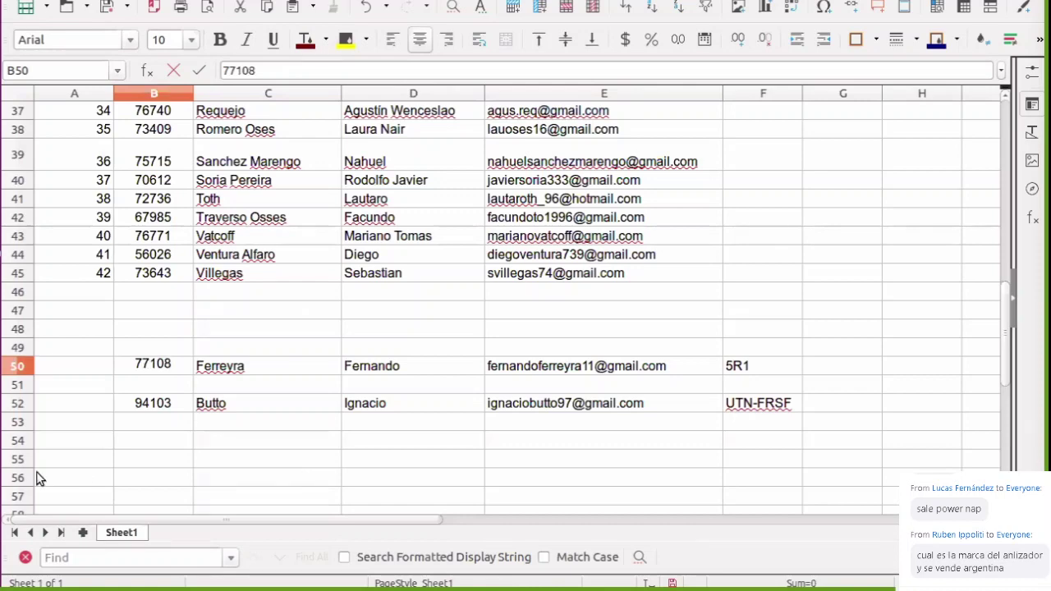
pyautogui.click(140, 458)
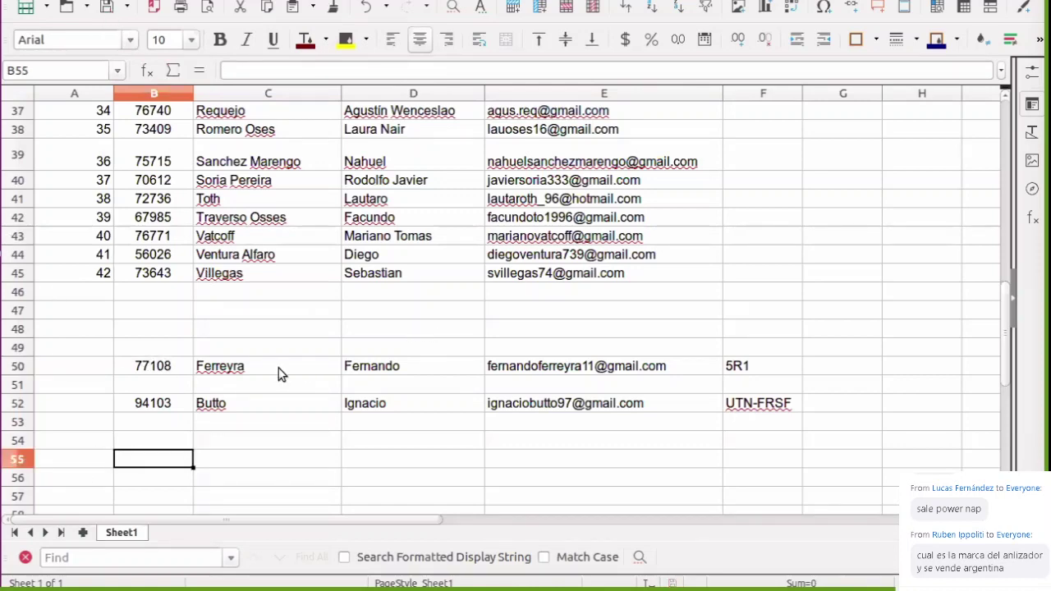
pyautogui.scroll(12, 154, 328)
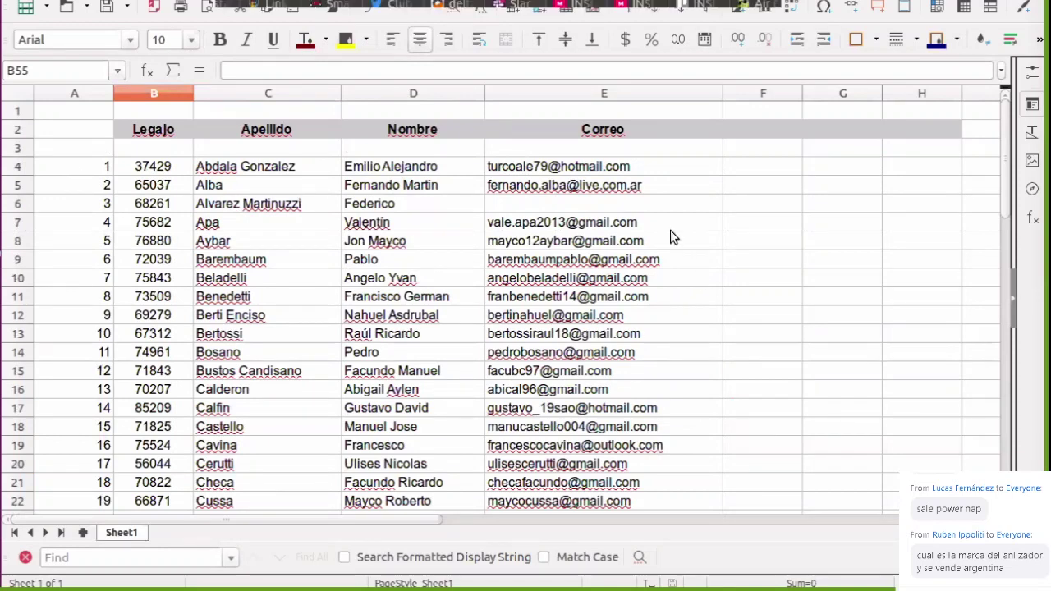
# Switch to the alumnos_5R2_2021.xls spreadsheet and select the empty Correo cell E7
pyautogui.press('super+w')
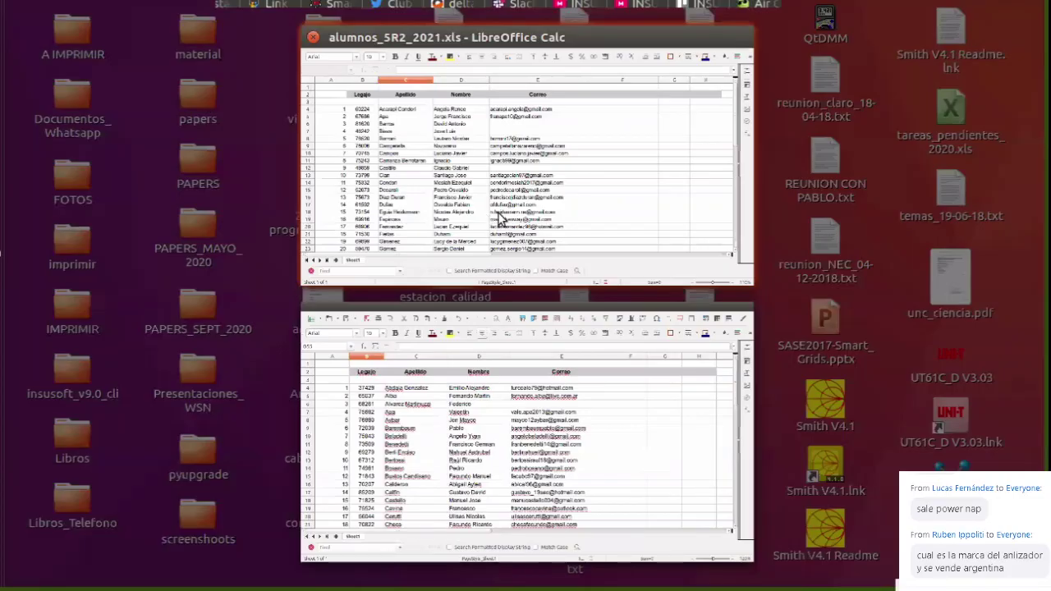
pyautogui.click(489, 201)
pyautogui.click(488, 197)
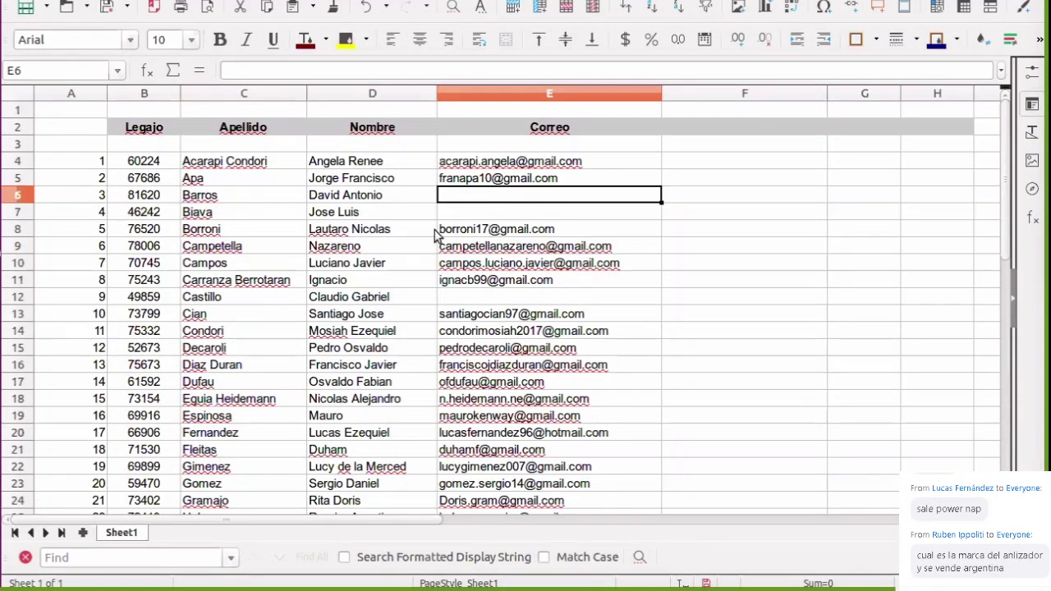
pyautogui.scroll(2, 534, 255)
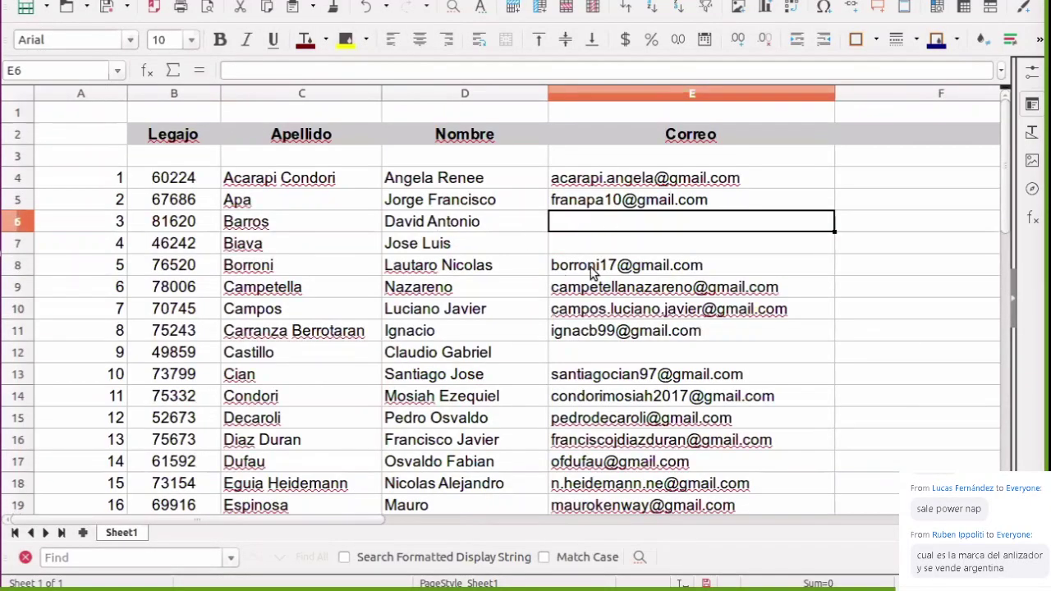
pyautogui.click(595, 240)
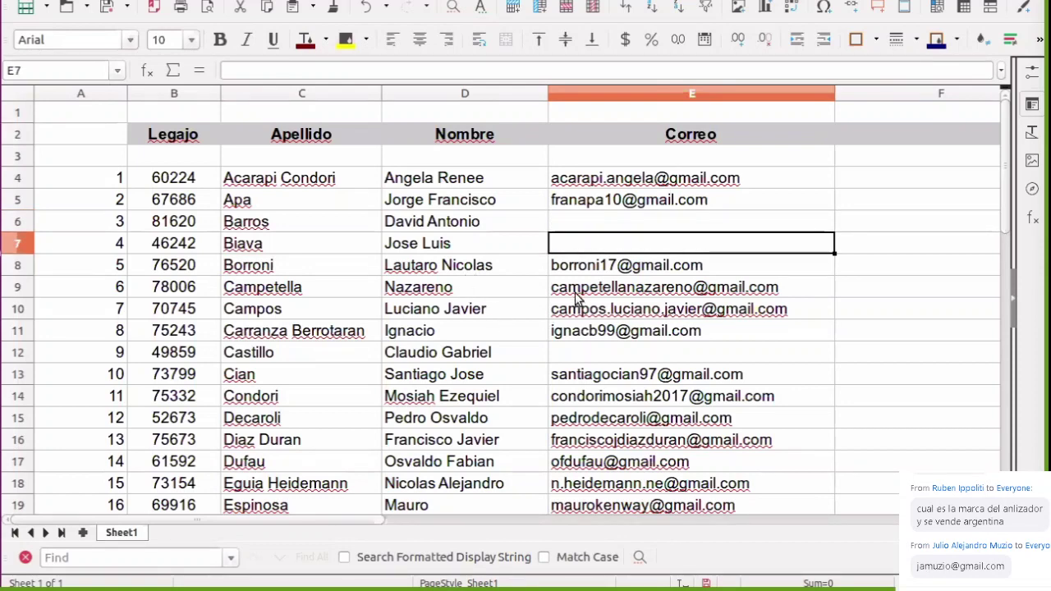
# Check the rest of the 5R2 student list for missing Correo entries, including rows 12 and 28, and return to the header row
pyautogui.scroll(-1, 444, 304)
pyautogui.press('Down')
pyautogui.press('Down')
pyautogui.press('Down')
pyautogui.press('Down')
pyautogui.press('Down')
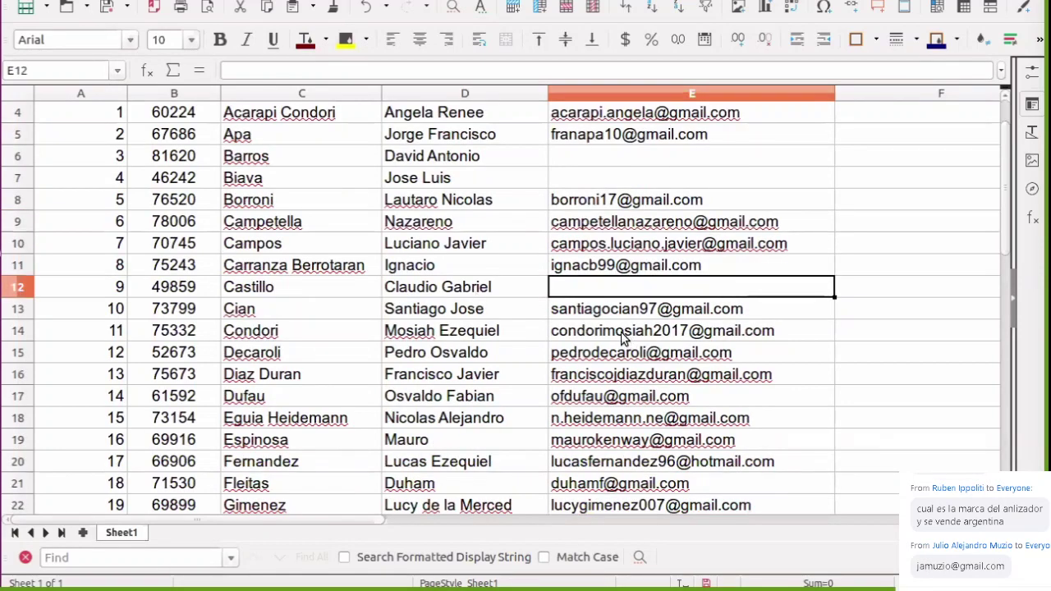
pyautogui.scroll(-2, 622, 337)
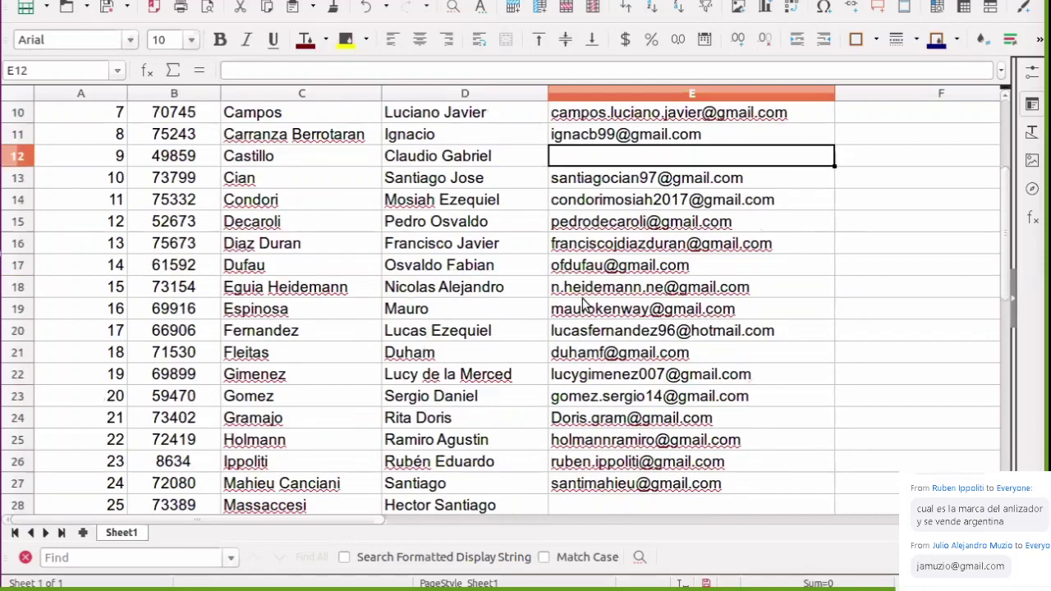
pyautogui.scroll(-3, 587, 305)
pyautogui.click(588, 305)
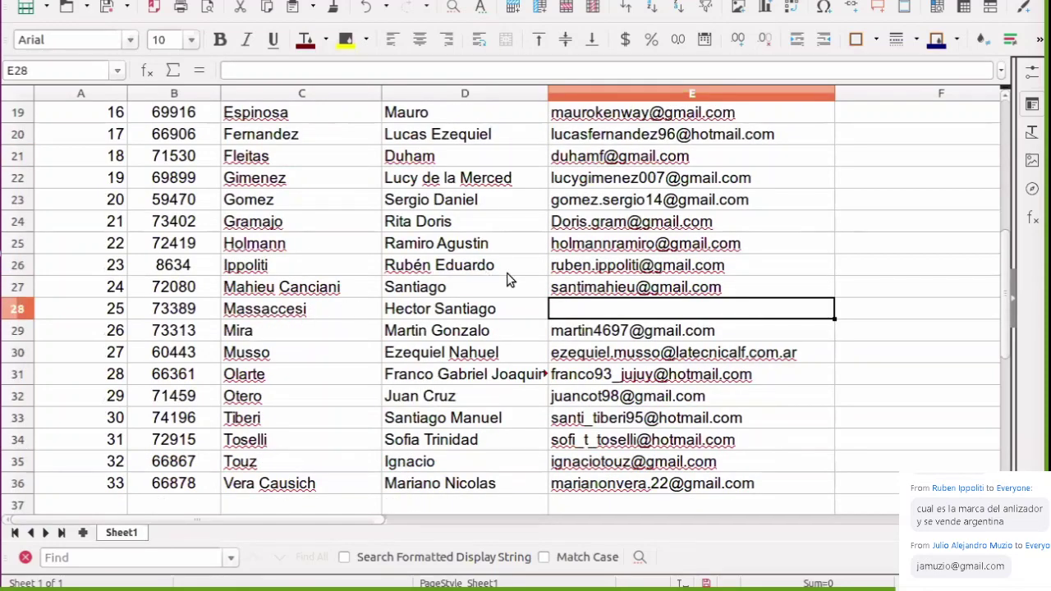
pyautogui.scroll(-2, 589, 337)
pyautogui.scroll(1, 638, 355)
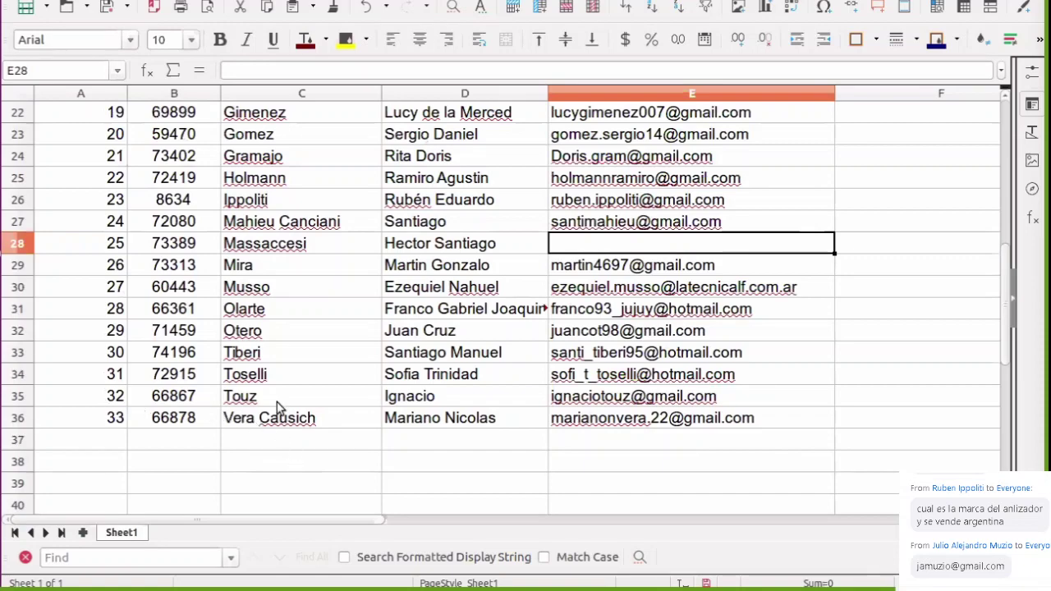
pyautogui.scroll(1, 271, 390)
pyautogui.scroll(6, 28, 208)
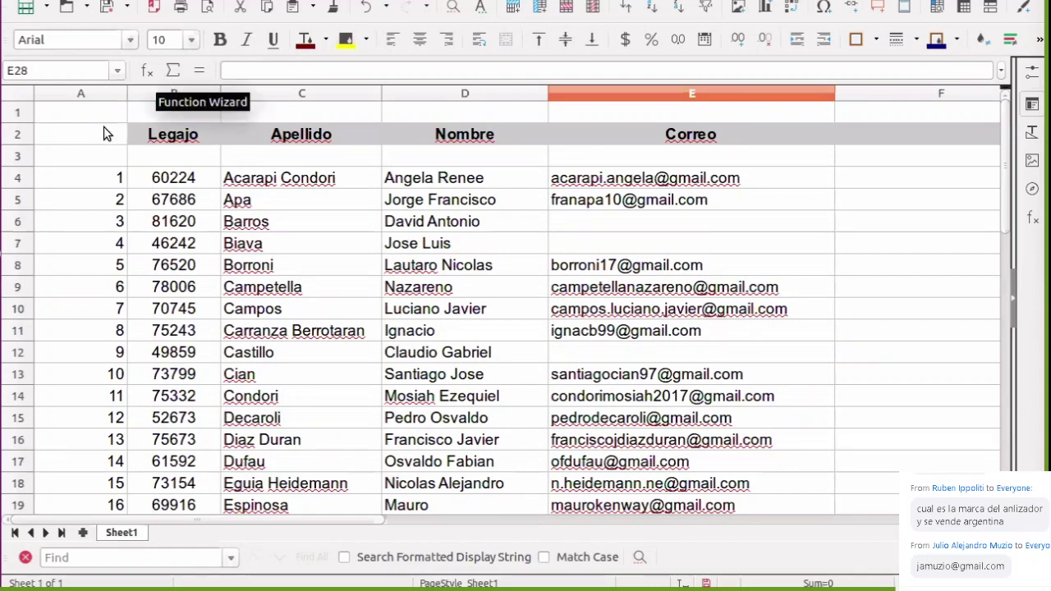
pyautogui.click(101, 129)
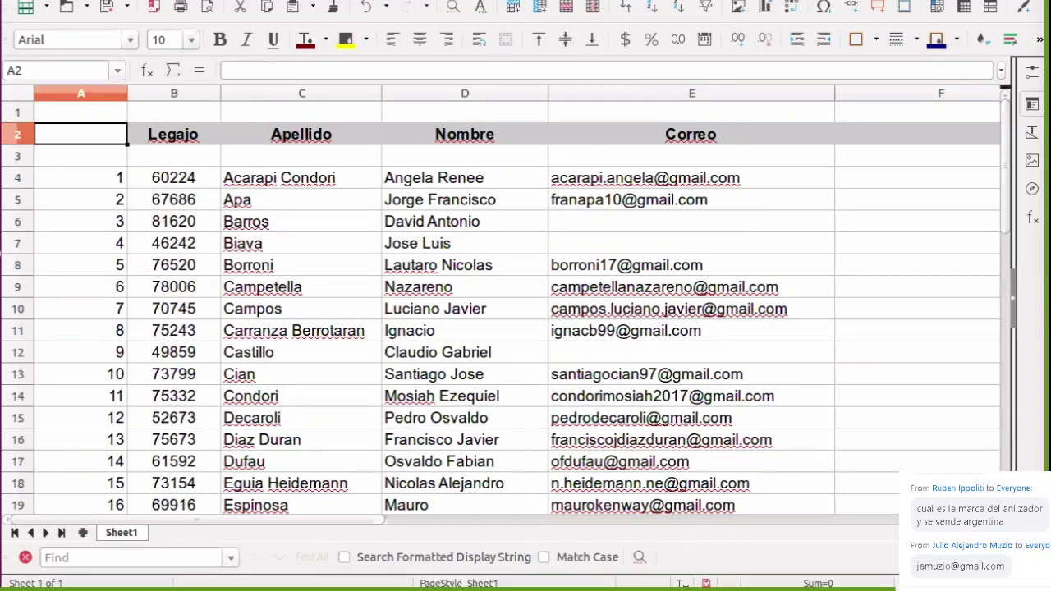
# Switch to the file manager and open the TP1 folder inside Electronica Aplicada III/2020
pyautogui.hotkey('alt', 'Tab')
pyautogui.hotkey('alt', 'Tab')
pyautogui.hotkey('alt', 'Tab')
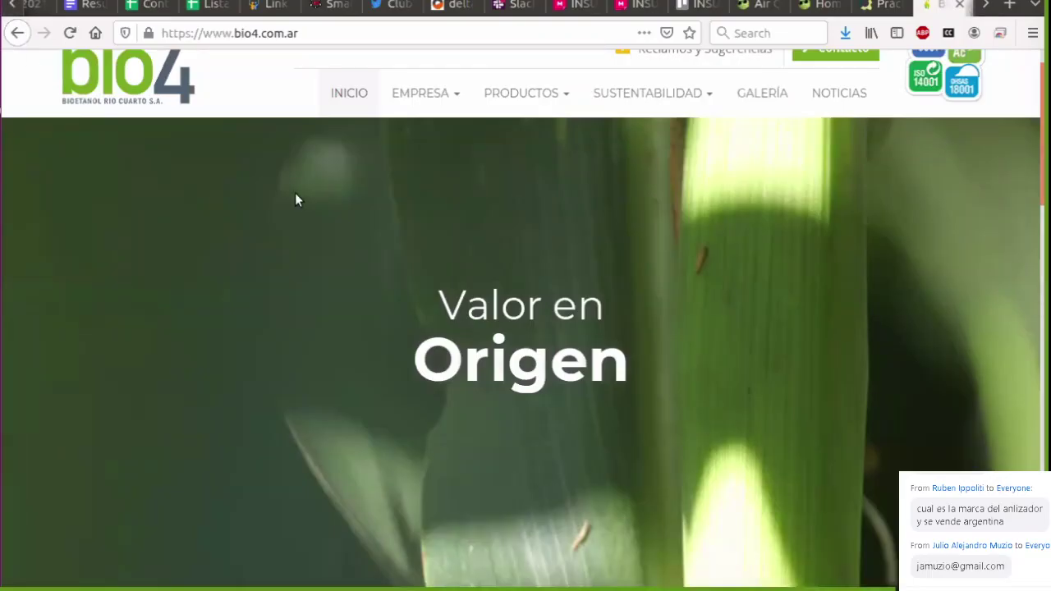
pyautogui.hotkey('alt', 'Tab')
pyautogui.click(384, 10)
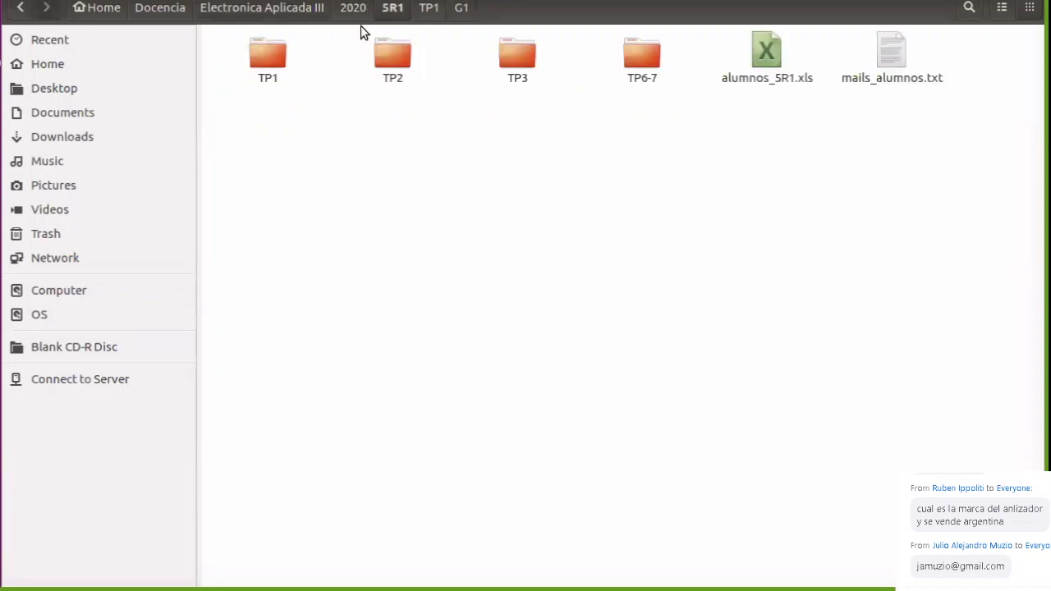
pyautogui.doubleClick(394, 144)
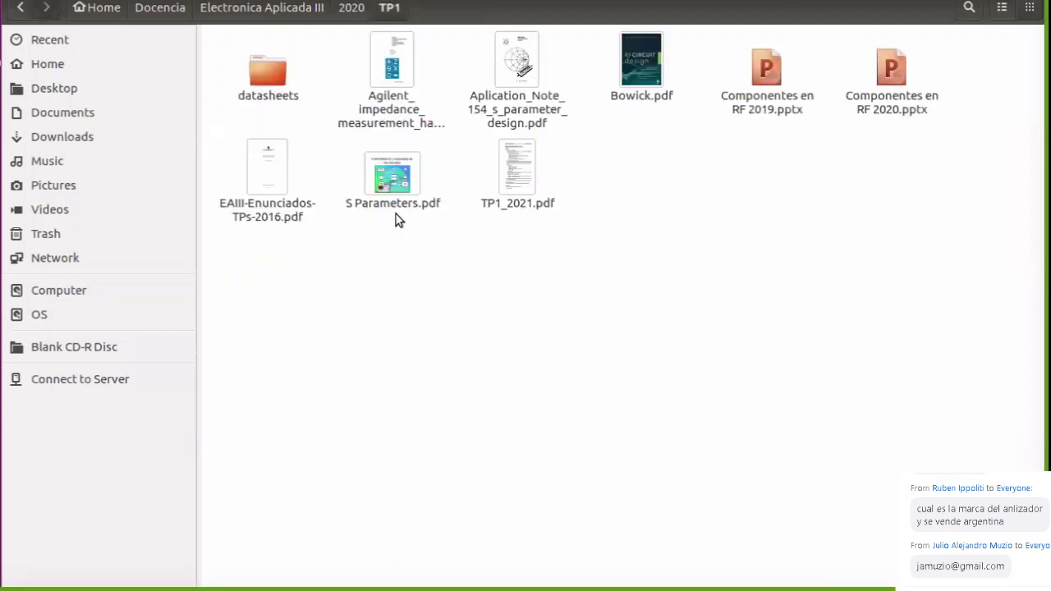
# Point out Bowick.pdf and TP1_2021.pdf among the reference files in the TP1 folder
pyautogui.click(630, 60)
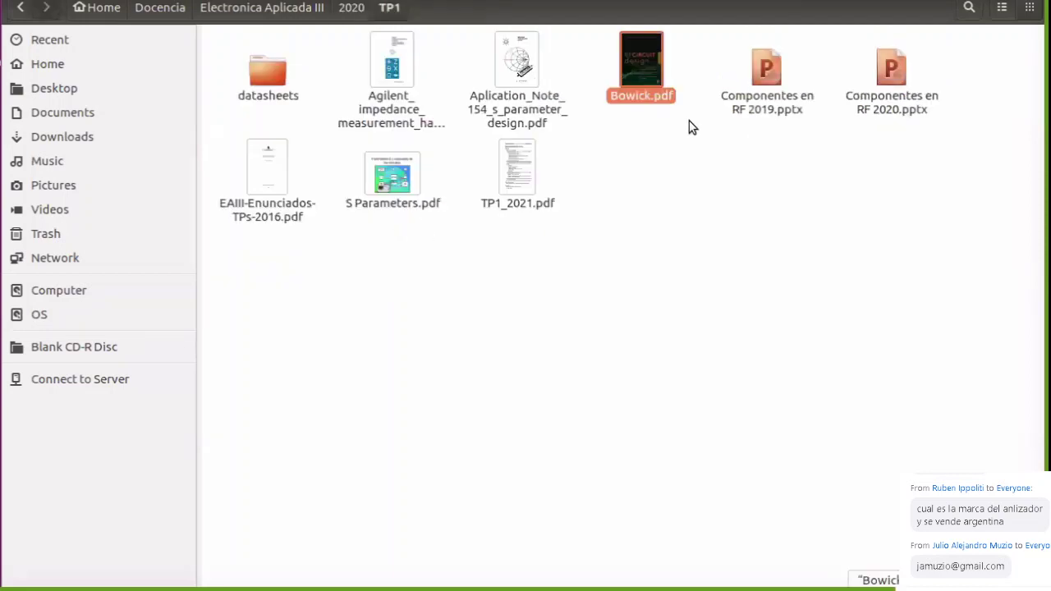
pyautogui.click(644, 119)
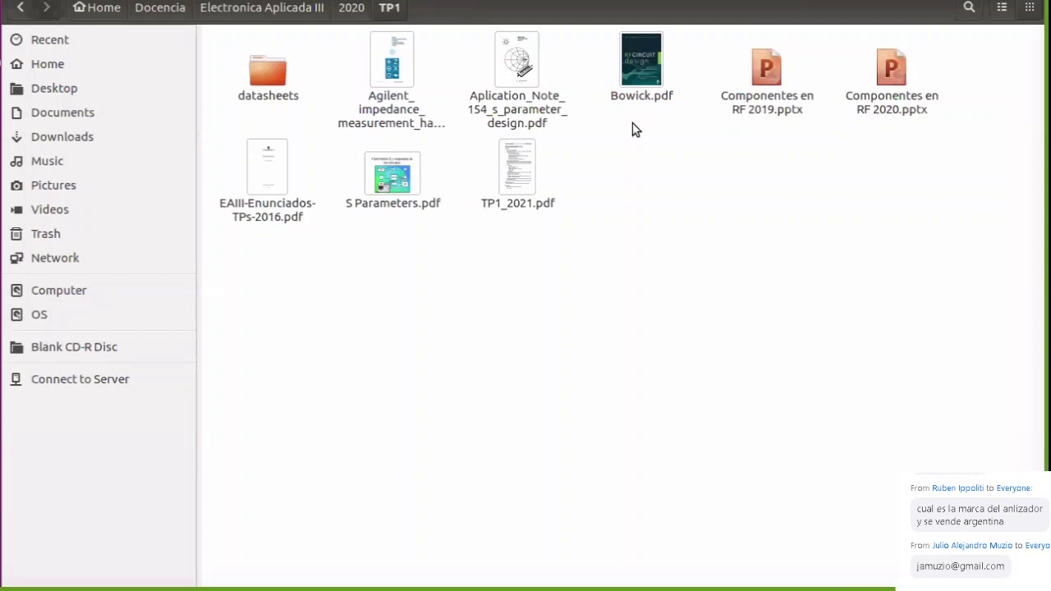
pyautogui.click(639, 84)
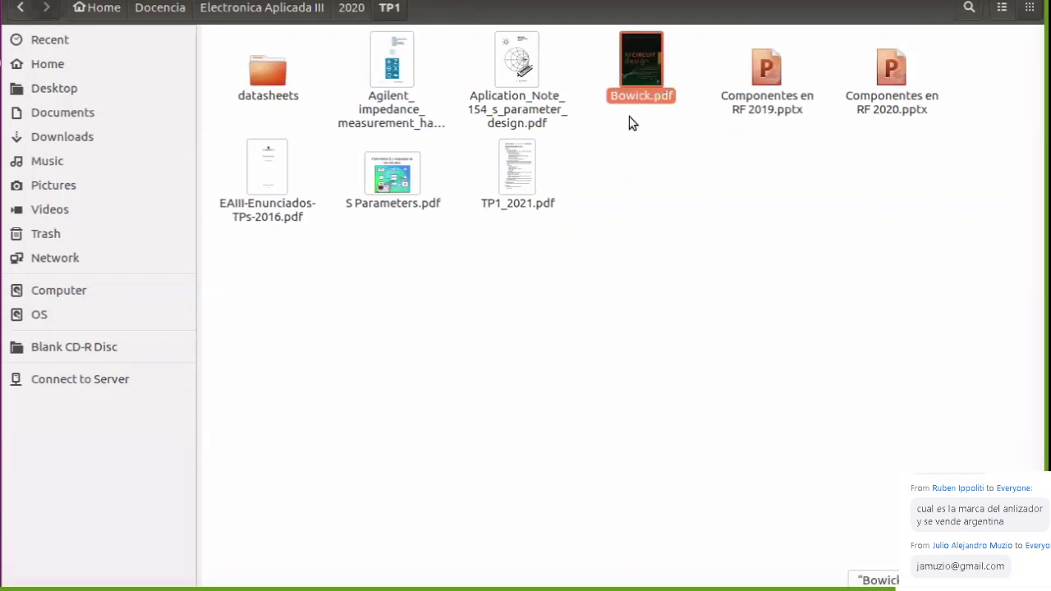
pyautogui.click(329, 202)
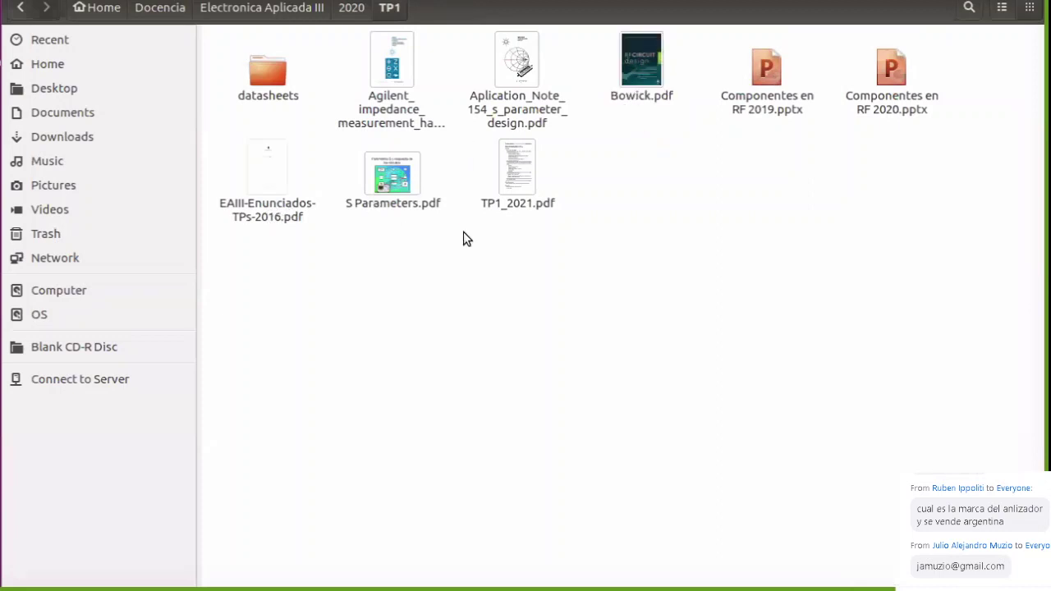
pyautogui.click(508, 185)
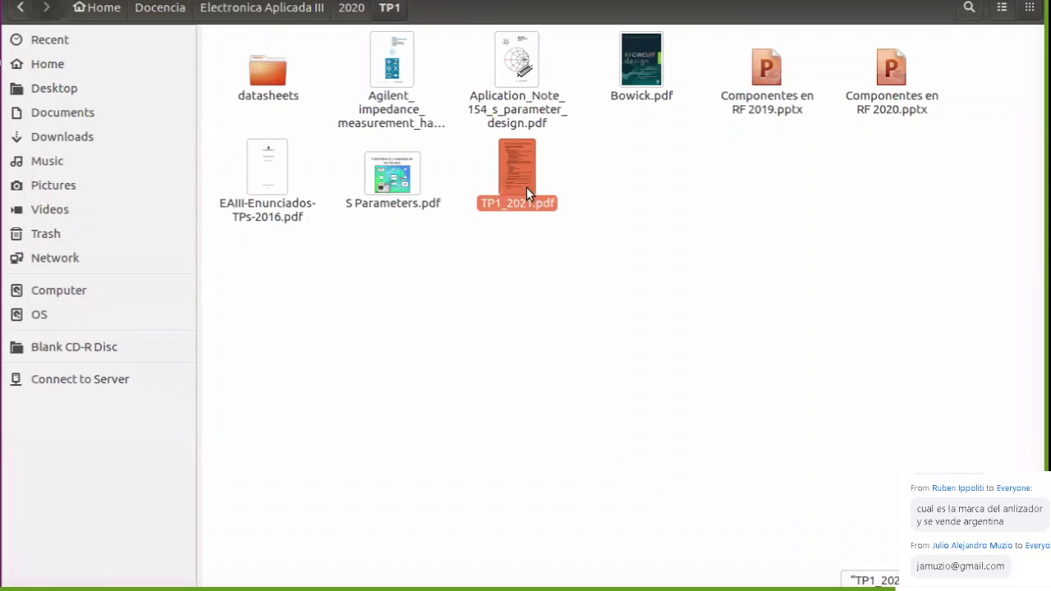
pyautogui.click(605, 225)
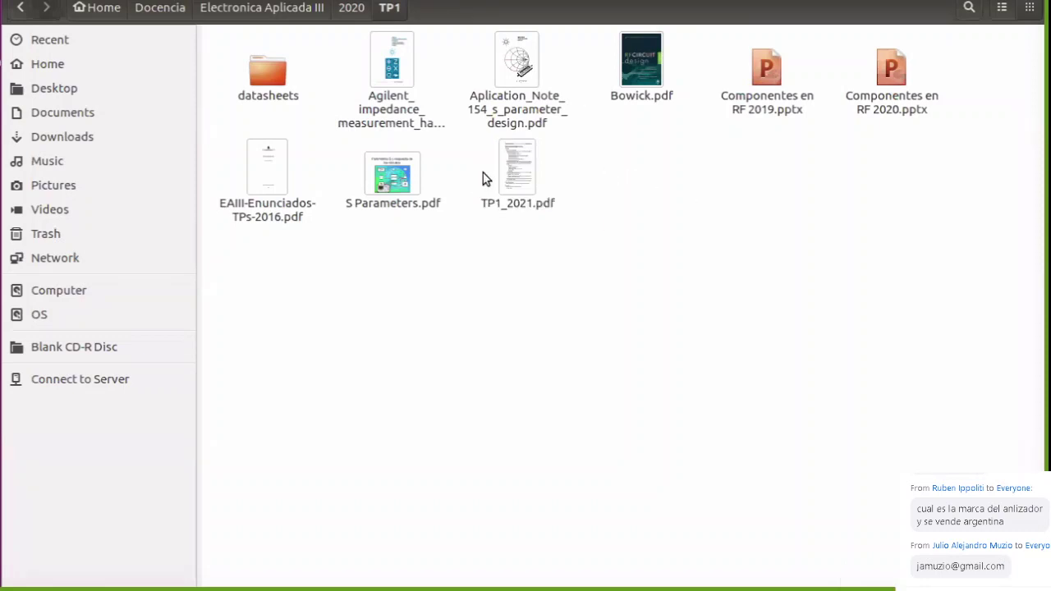
# Open Agilent_impedance_measurement_handbook.pdf from the TP1 folder and go to its cover page
pyautogui.click(406, 74)
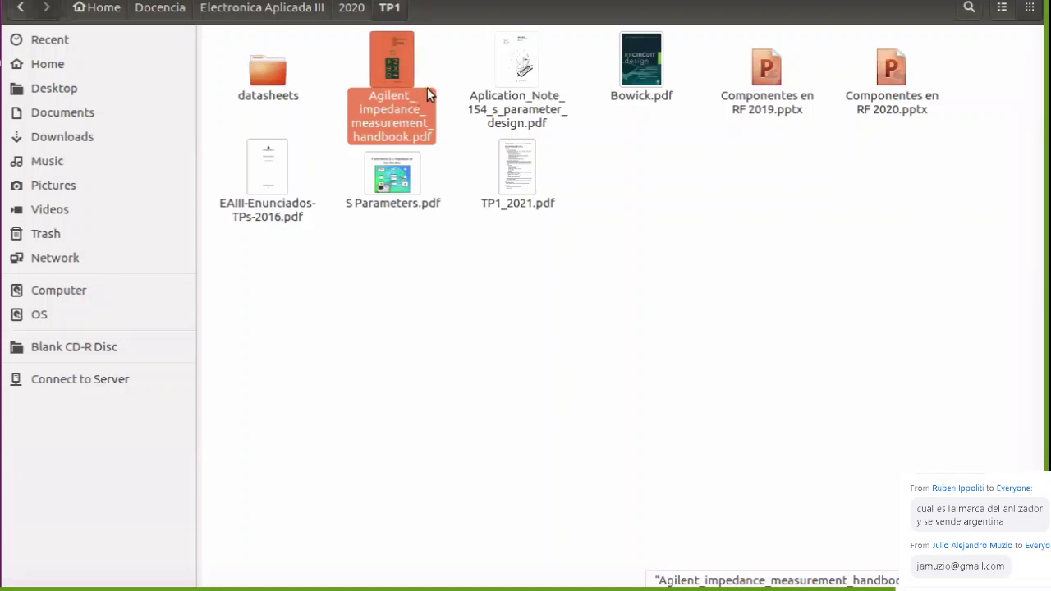
pyautogui.doubleClick(411, 99)
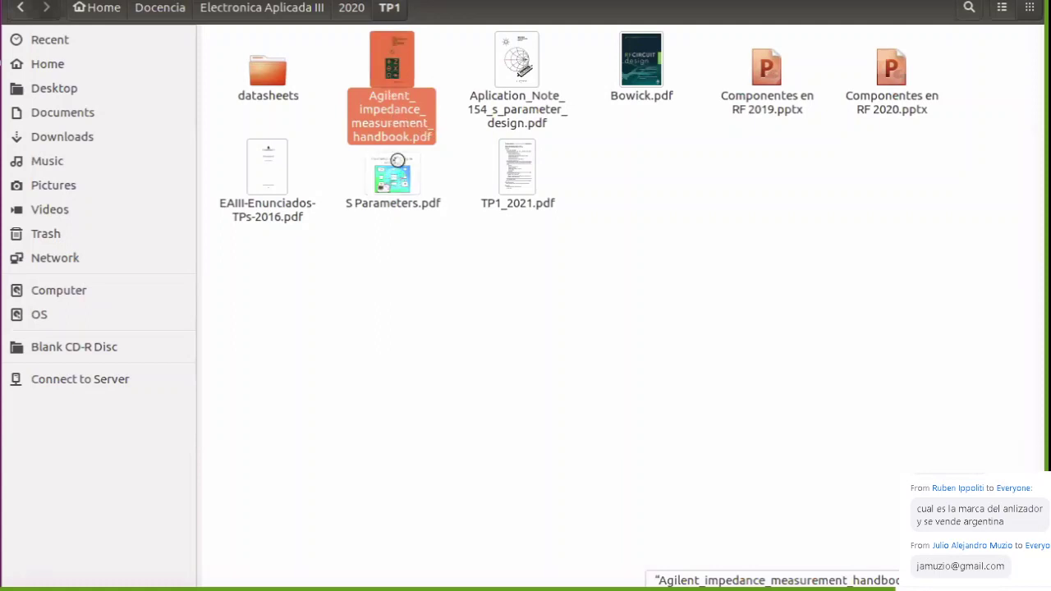
pyautogui.click(369, 204)
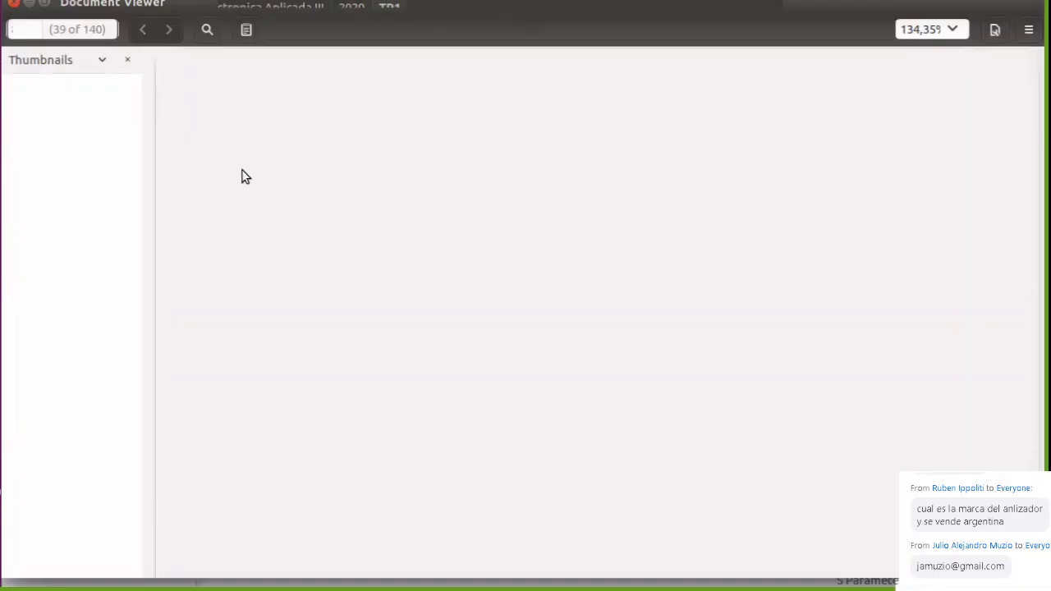
pyautogui.scroll(3, 906, 346)
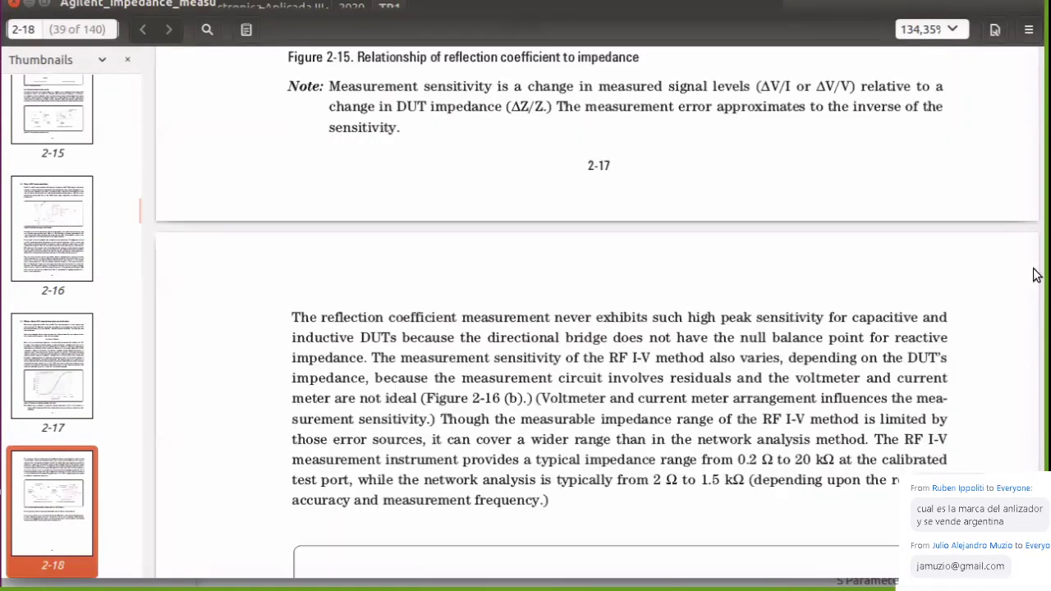
pyautogui.scroll(3, 164, 340)
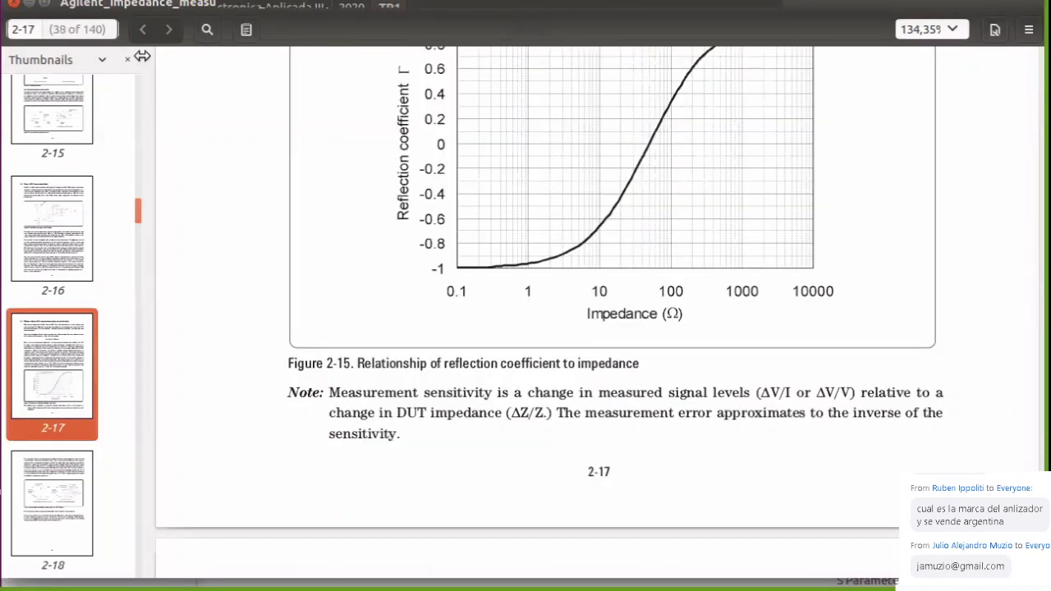
pyautogui.scroll(15, 70, 151)
pyautogui.click(71, 150)
pyautogui.scroll(-1, 746, 234)
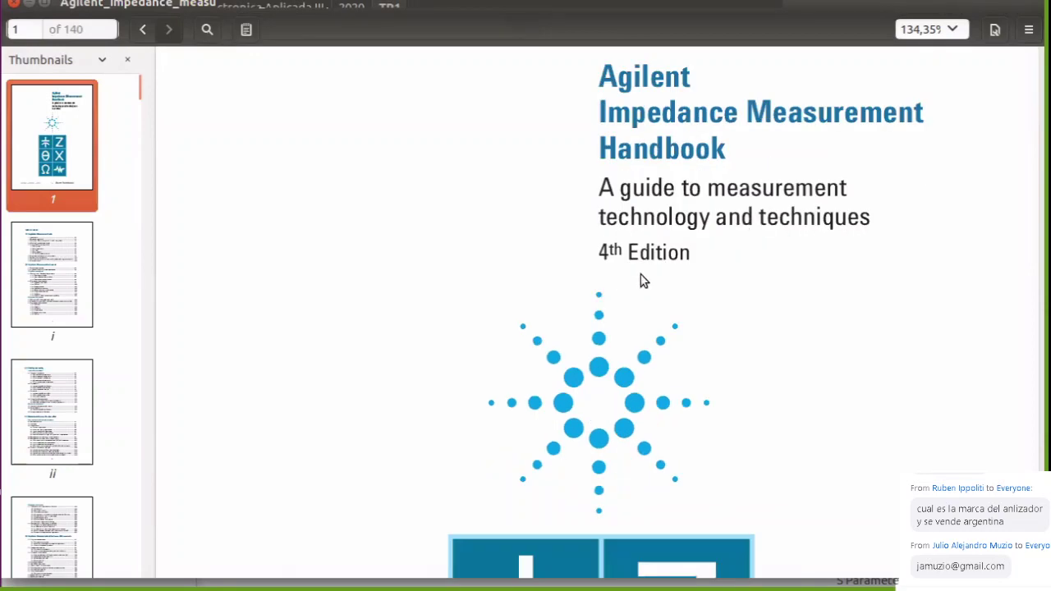
# Go to the handbook's table of contents and point out the Impedance and Component dependency factors entries in section 1.0
pyautogui.scroll(-10, 435, 386)
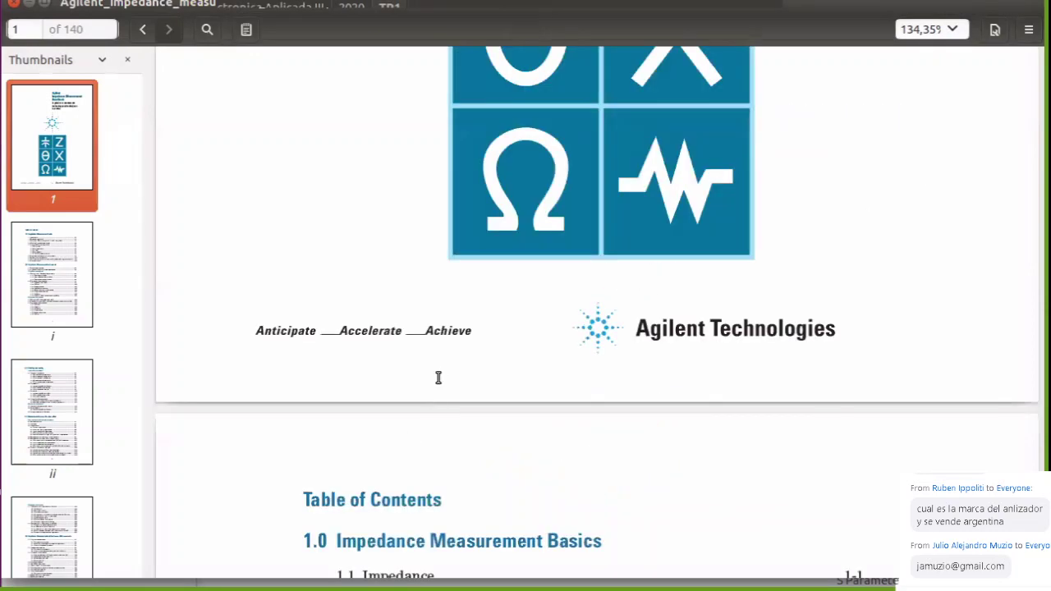
pyautogui.scroll(-4, 370, 275)
pyautogui.moveTo(363, 270); pyautogui.dragTo(432, 270)
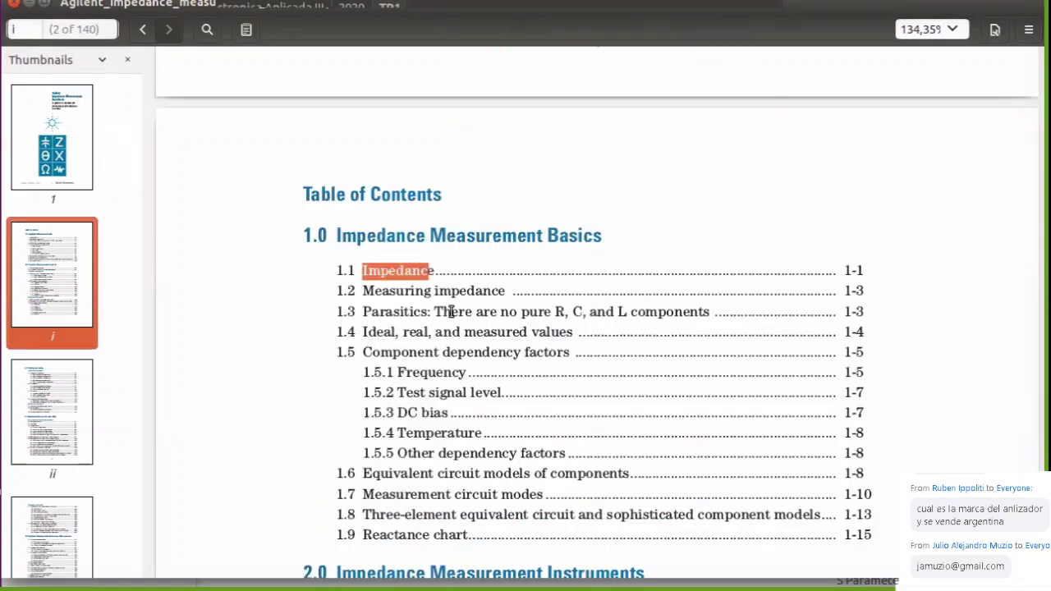
pyautogui.scroll(-1, 464, 358)
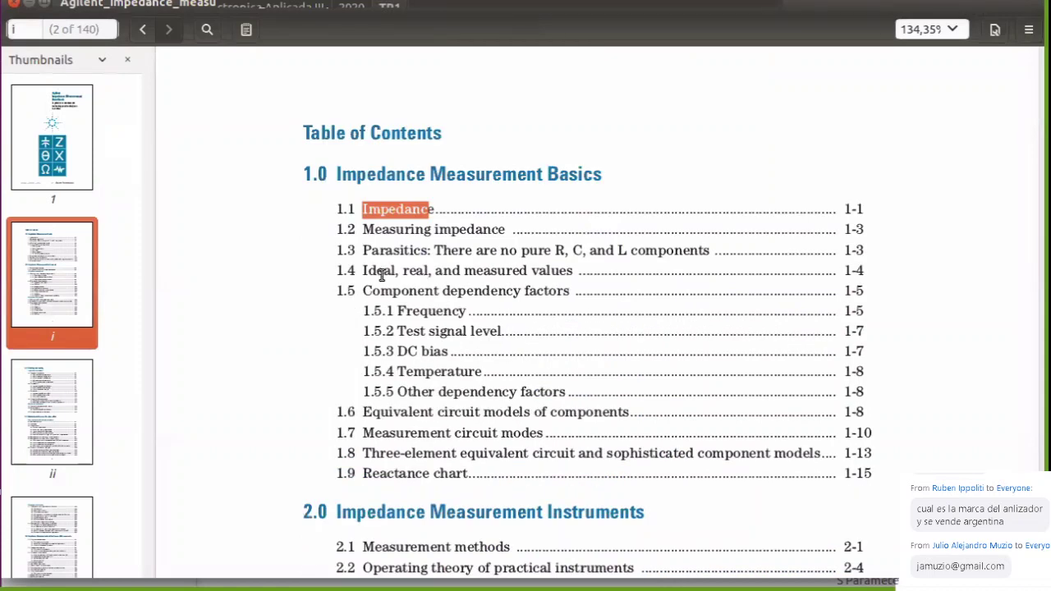
pyautogui.moveTo(495, 291); pyautogui.dragTo(379, 291)
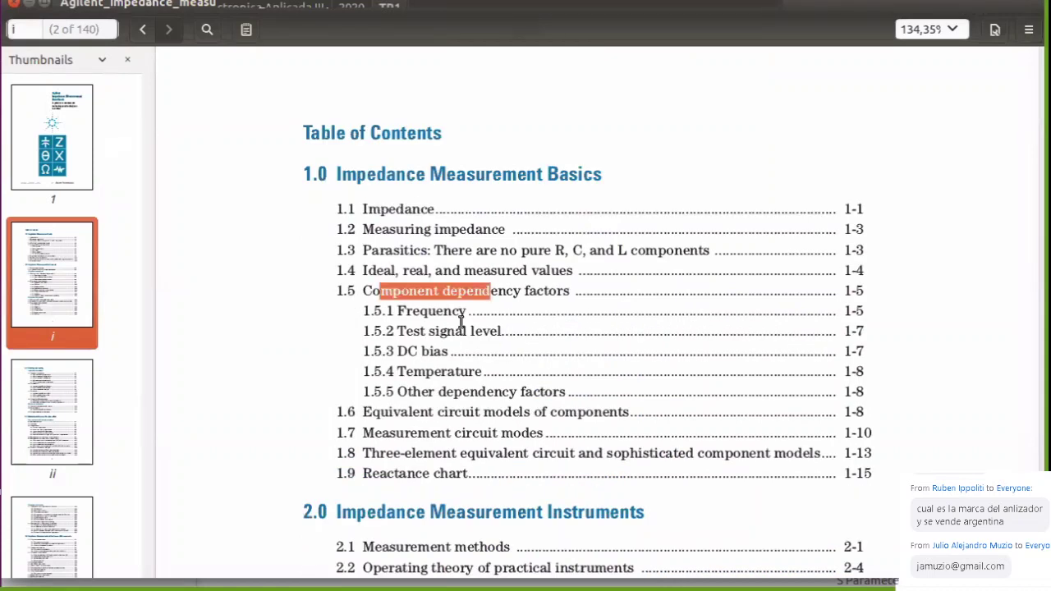
# Look through the rest of the table of contents, from section 2.0 Impedance Measurement Instruments to the section 4 RF calibration topics
pyautogui.scroll(-3, 432, 269)
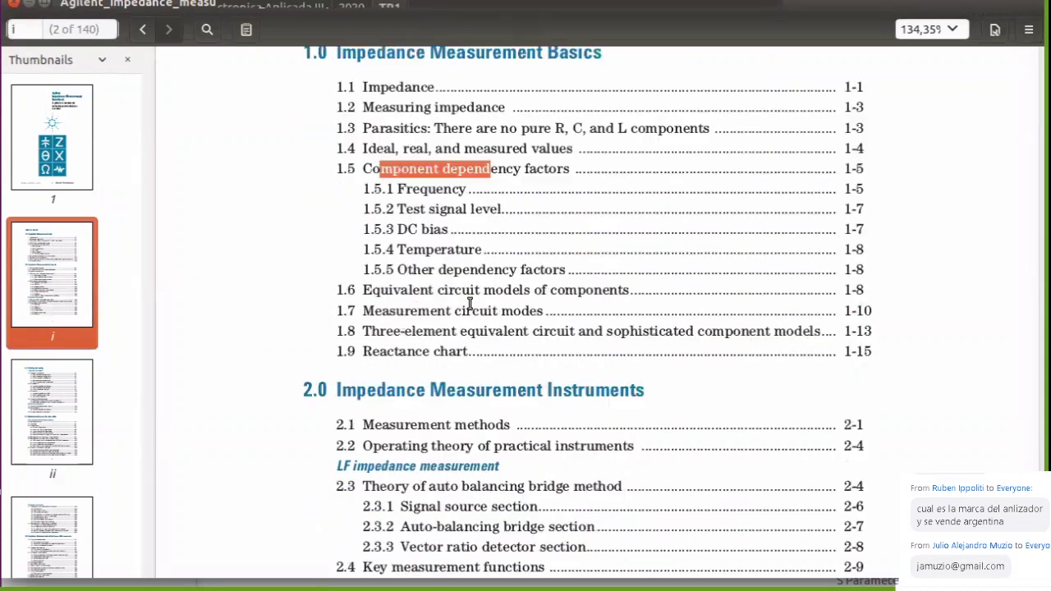
pyautogui.scroll(-2, 513, 371)
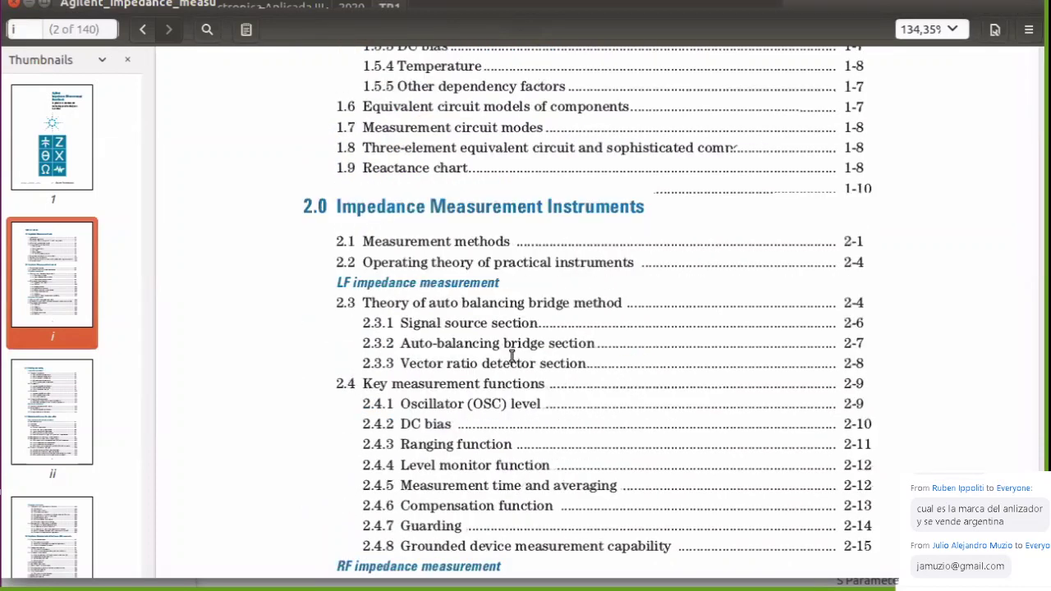
pyautogui.scroll(-1, 495, 337)
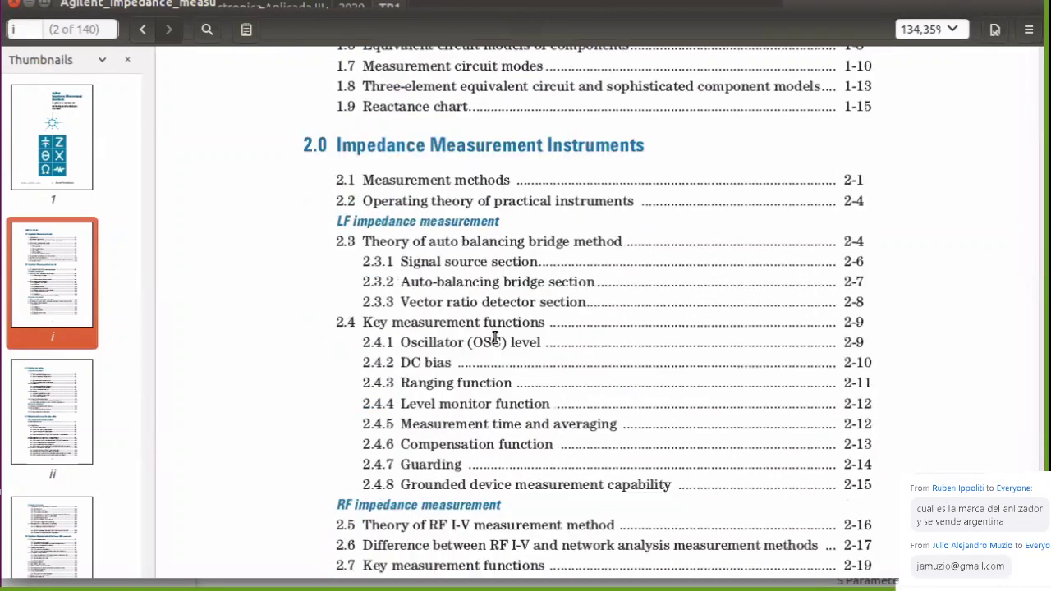
pyautogui.scroll(-1, 536, 435)
pyautogui.scroll(-3, 542, 419)
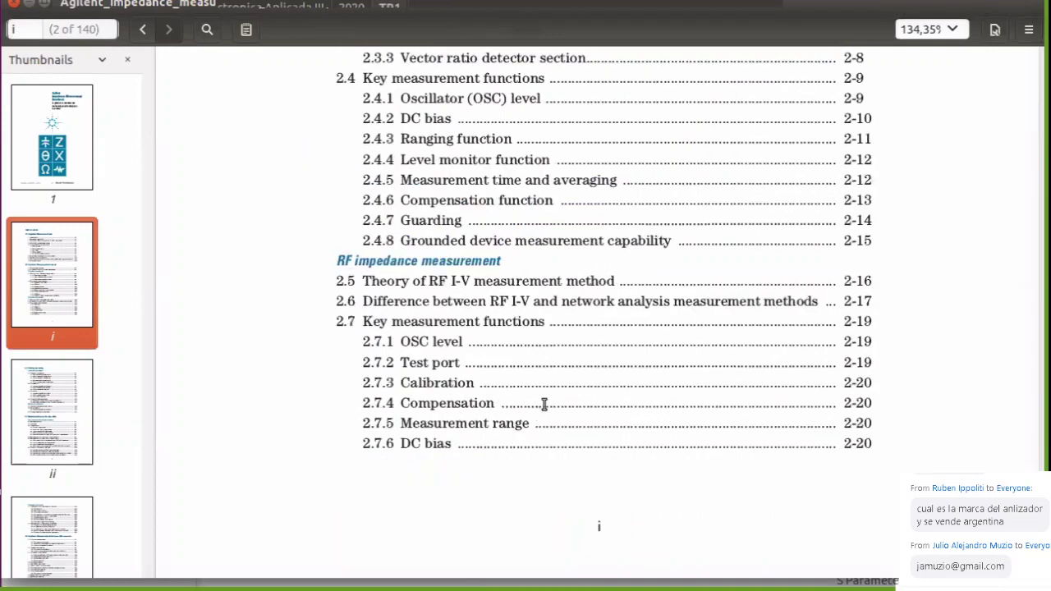
pyautogui.scroll(-20, 546, 398)
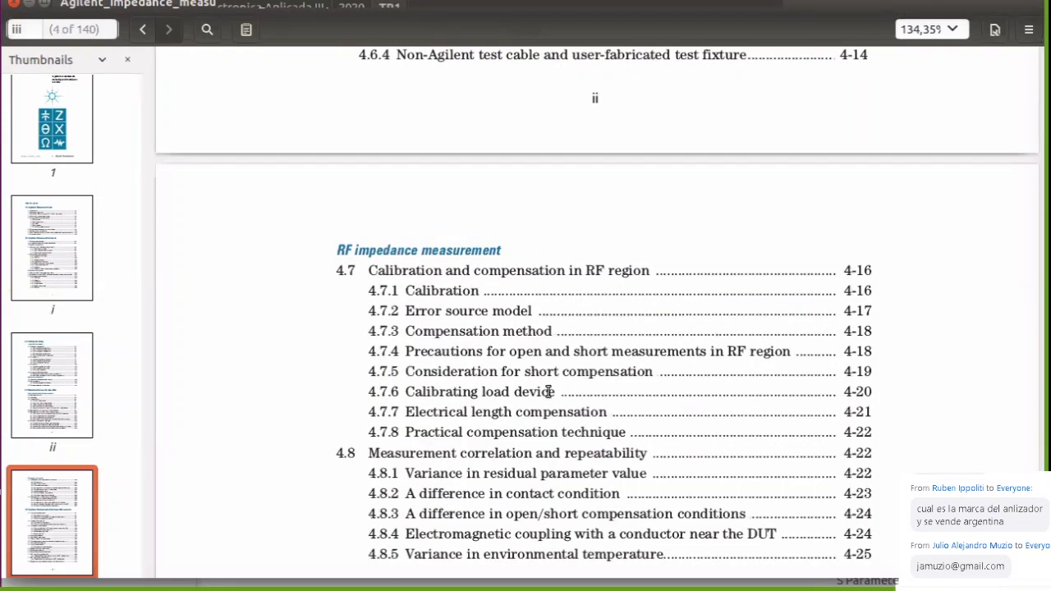
# Go to section 1.1 Impedance, highlight the jX term in the admittance expression, and review Figures 1-1 and 1-2
pyautogui.scroll(-15, 547, 394)
pyautogui.scroll(-5, 540, 366)
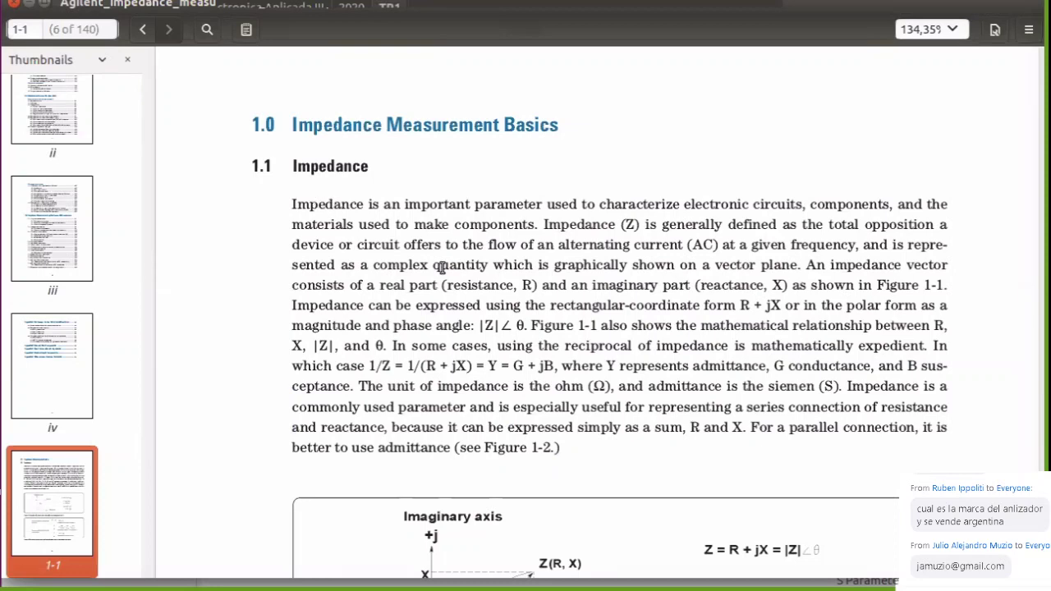
pyautogui.scroll(-2, 502, 284)
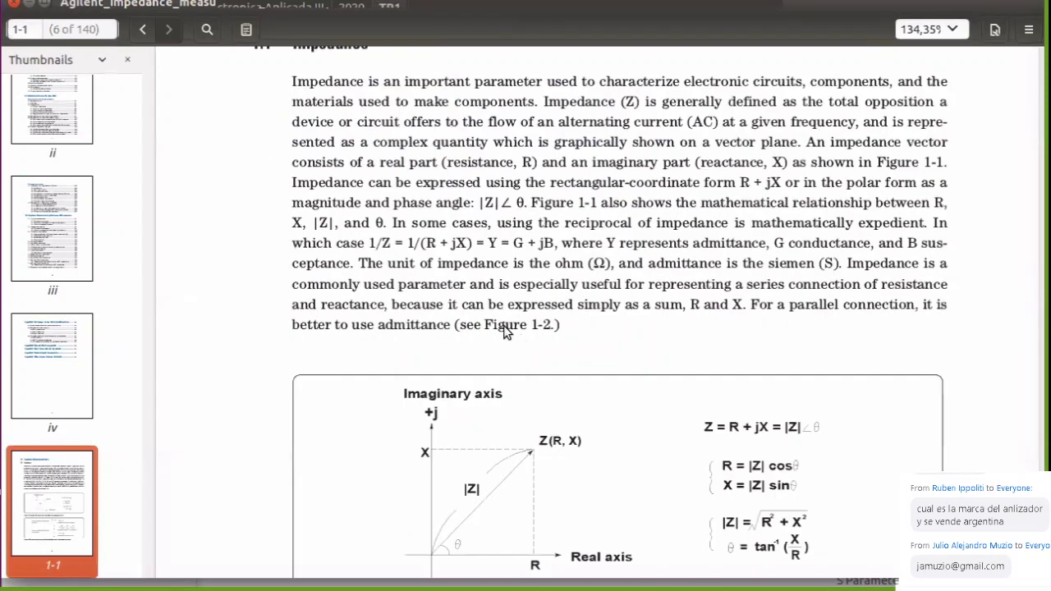
pyautogui.scroll(-1, 493, 345)
pyautogui.scroll(1, 426, 243)
pyautogui.doubleClick(457, 243)
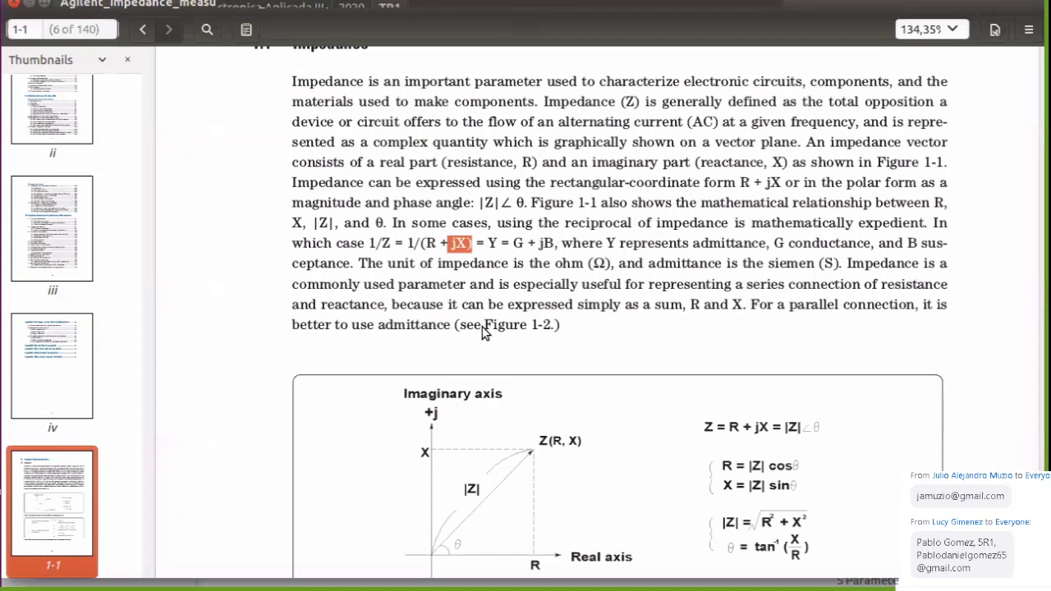
pyautogui.scroll(-5, 586, 257)
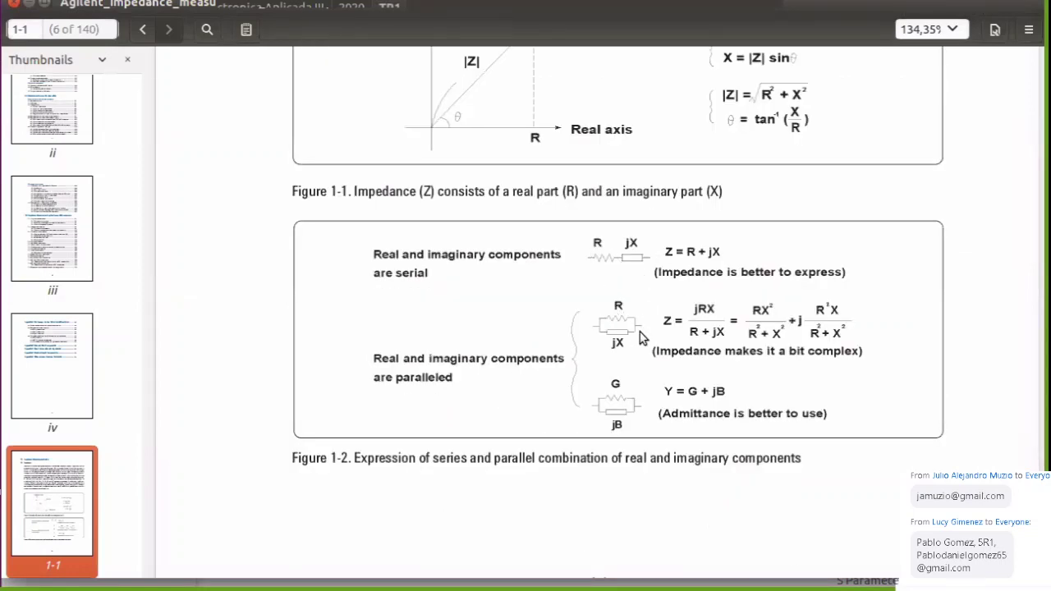
# Review page 1-2 on reactance and quality factor, from Figure 1-3 to the impedance and admittance relationships in Figure 1-4
pyautogui.scroll(-2, 643, 328)
pyautogui.scroll(-5, 509, 275)
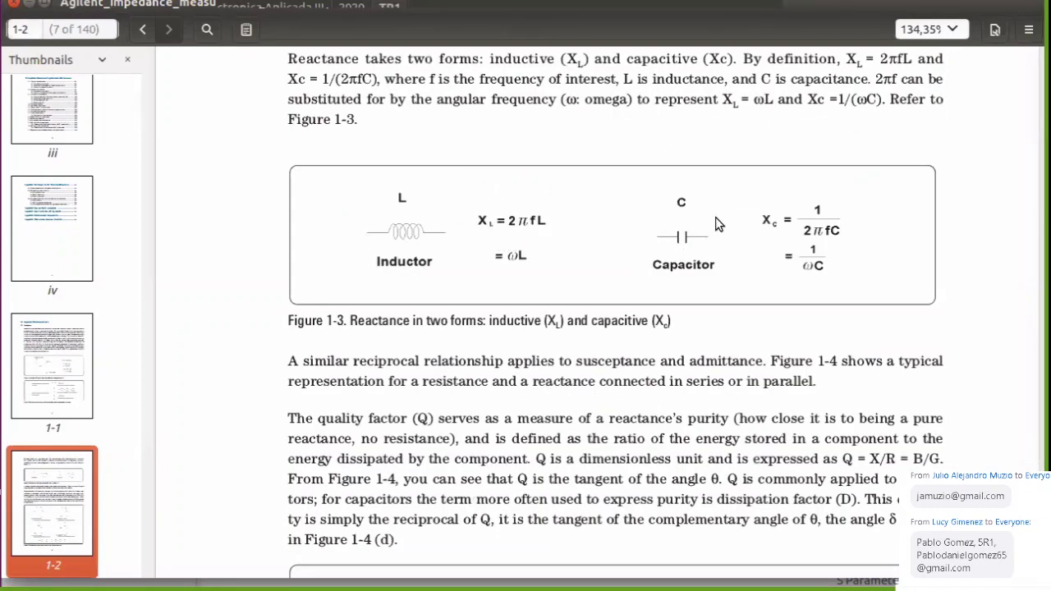
pyautogui.scroll(-3, 667, 371)
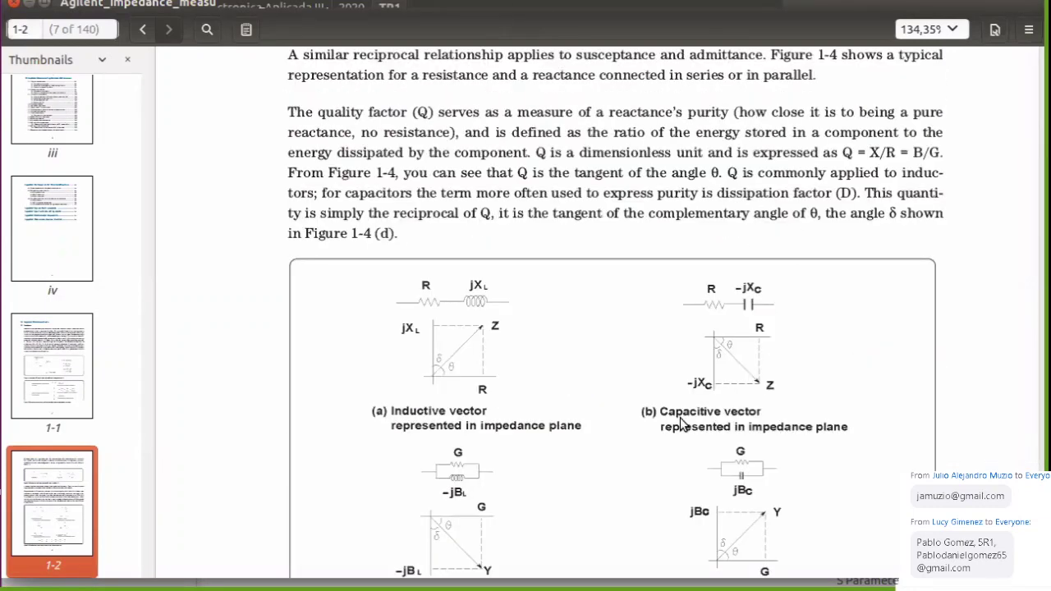
pyautogui.scroll(-2, 674, 426)
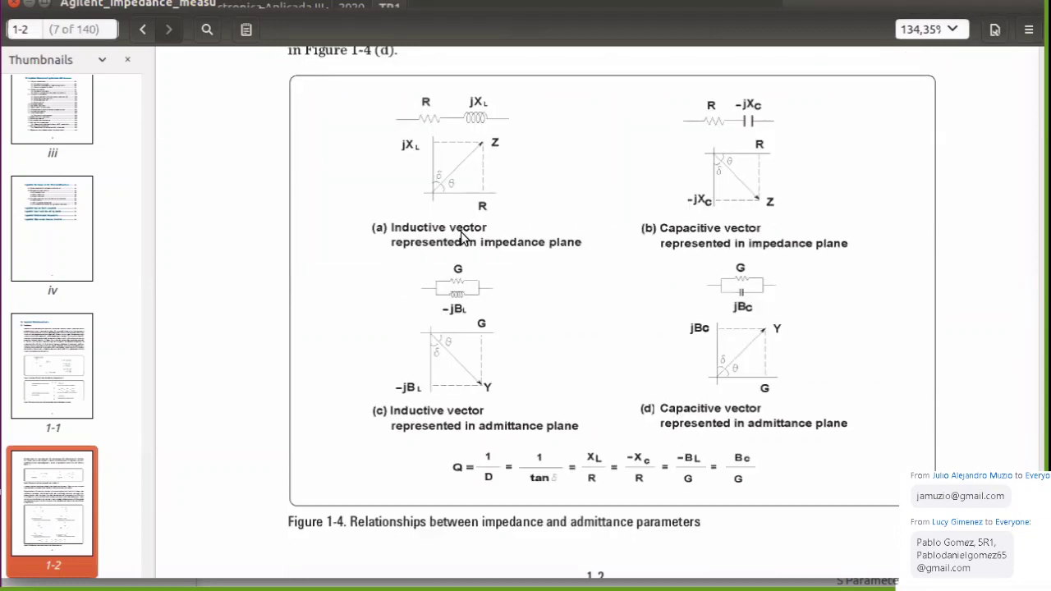